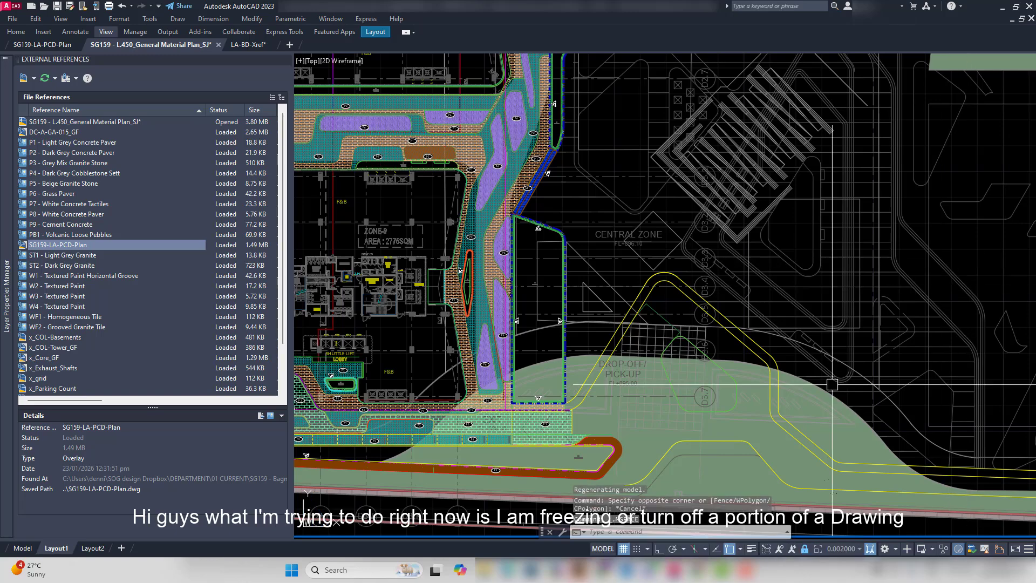
# - Check entries in the external references list, including x_Vents & Shuttle Lifts, for the source of the green area near the drop-off
pyautogui.moveTo(650, 452); pyautogui.dragTo(618, 448, button='middle')
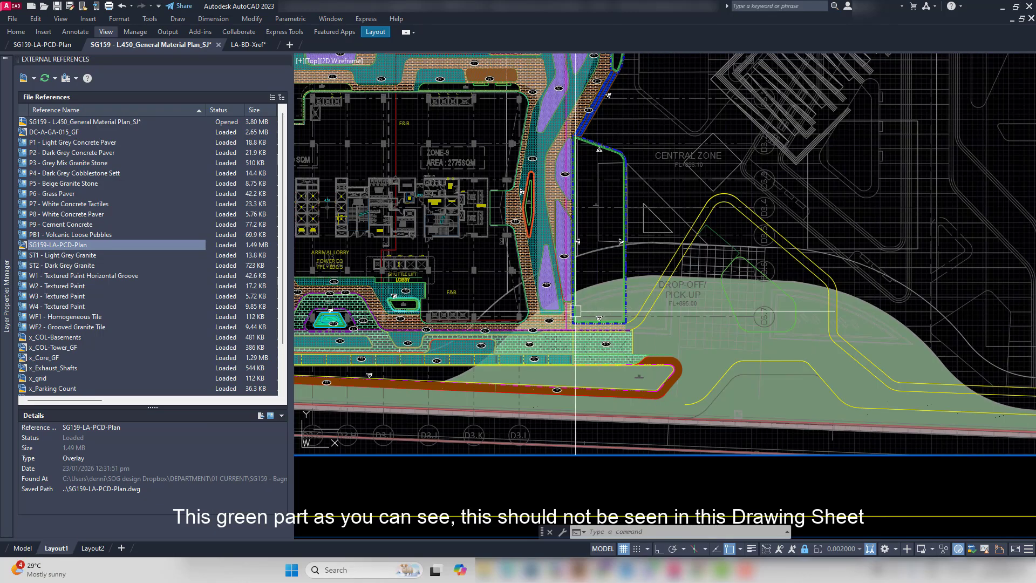
pyautogui.click(106, 256)
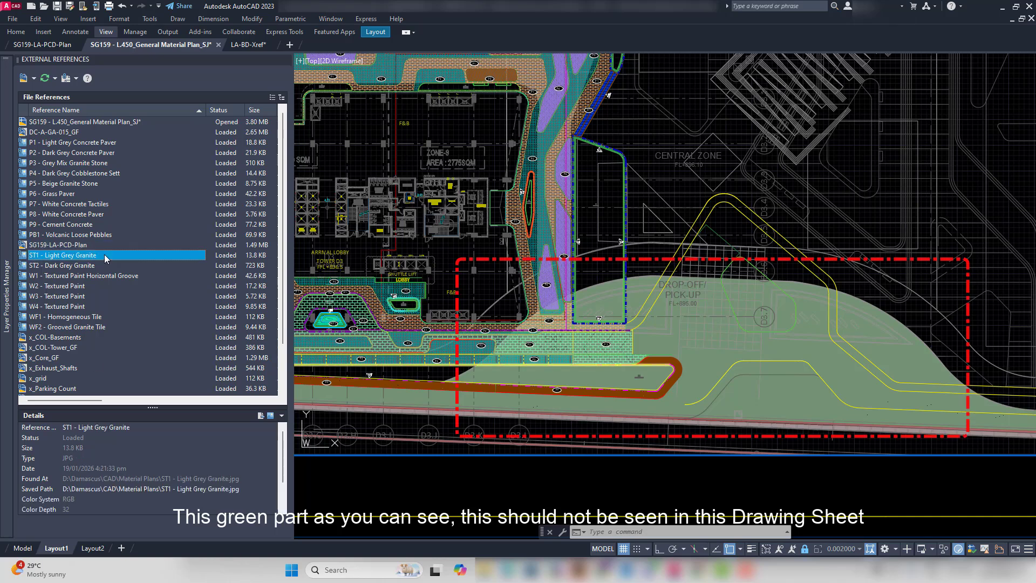
pyautogui.rightClick(105, 257)
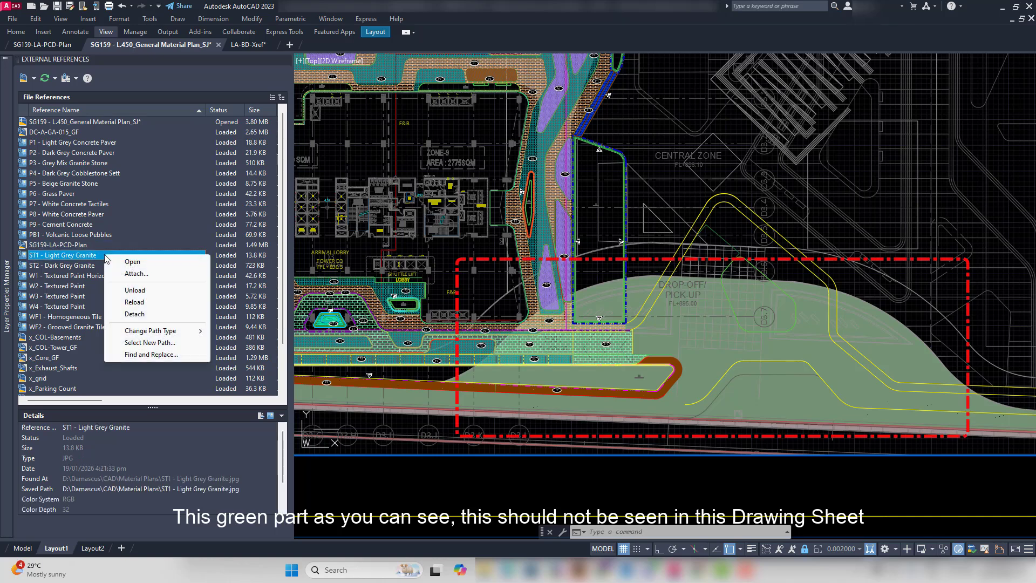
pyautogui.click(68, 287)
pyautogui.scroll(-2, 70, 292)
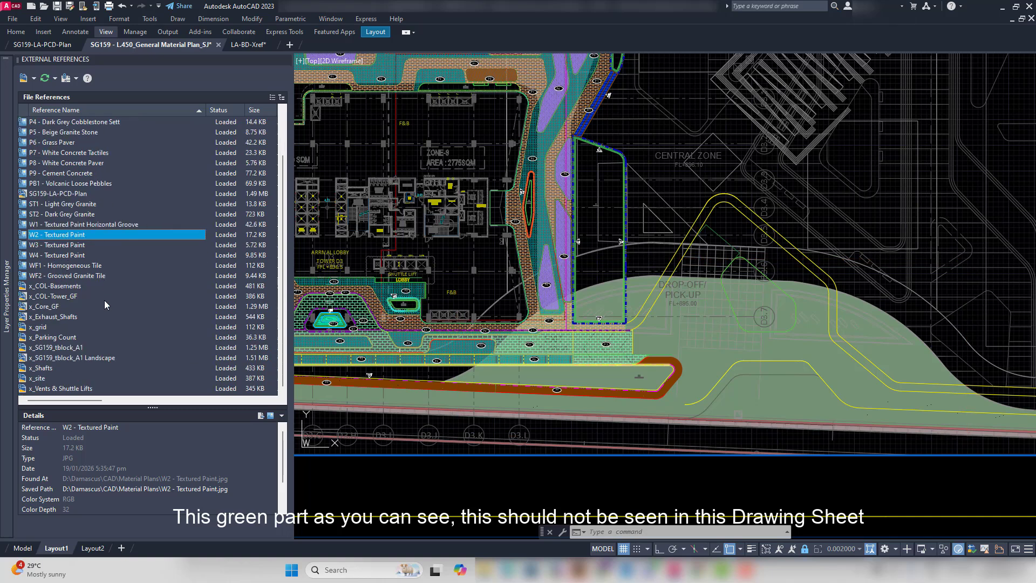
pyautogui.click(93, 389)
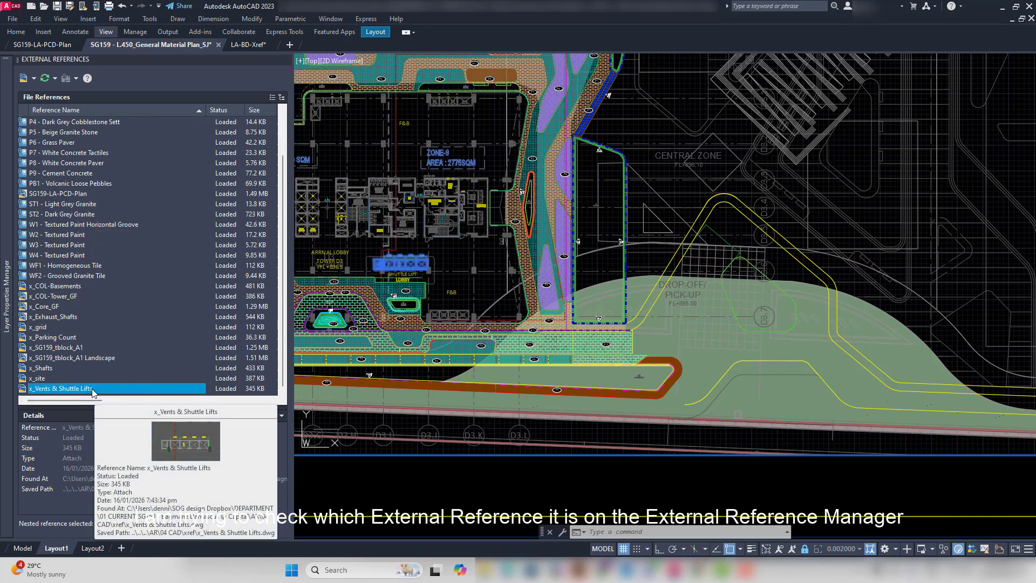
# - Highlight the SG159-LA-PCD-Plan reference in the drawing and review the remaining references for the green area's source
pyautogui.scroll(1, 118, 267)
pyautogui.click(86, 223)
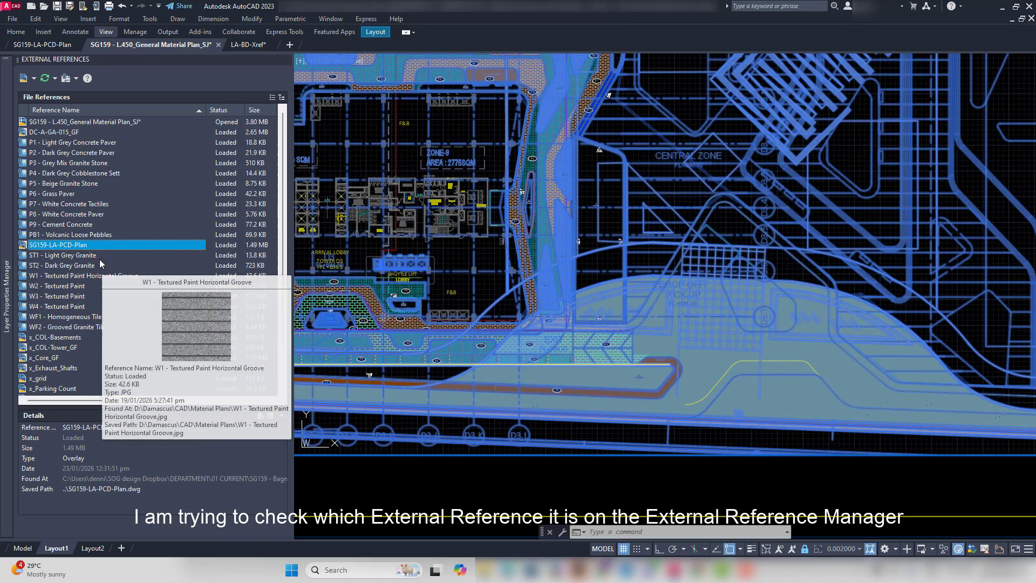
pyautogui.scroll(1, 113, 210)
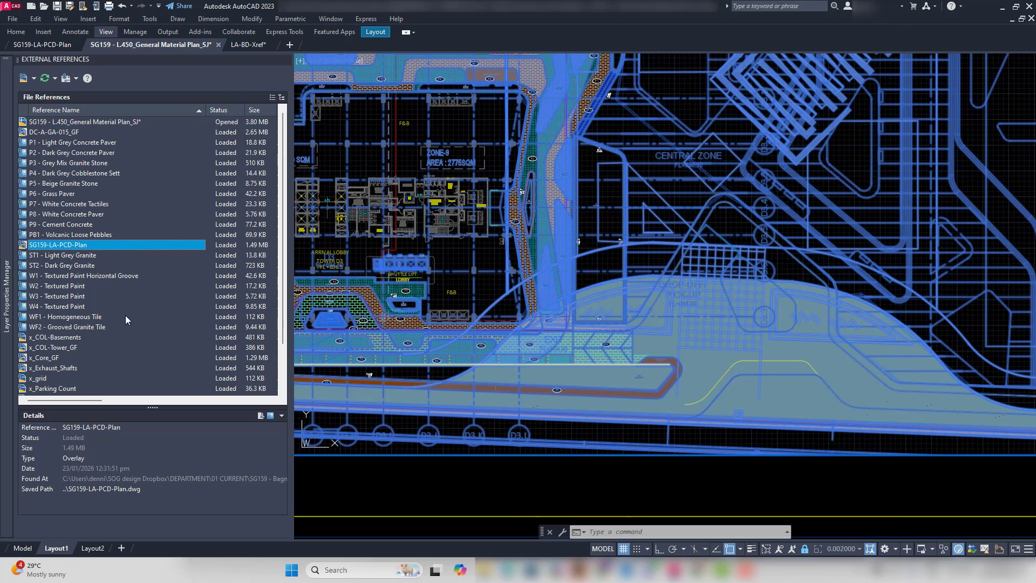
pyautogui.moveTo(105, 341)
pyautogui.scroll(-1, 105, 341)
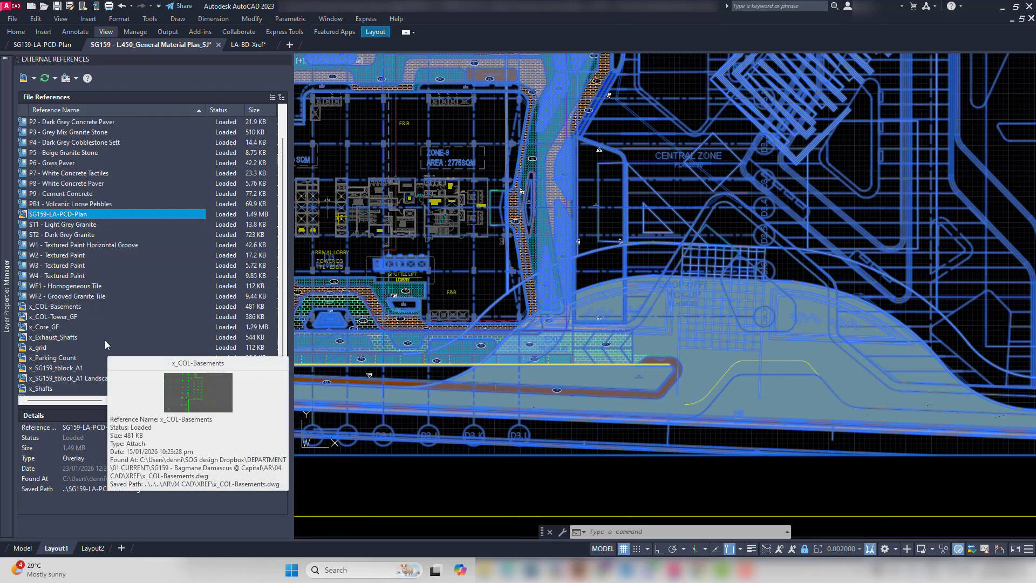
pyautogui.scroll(-1, 110, 336)
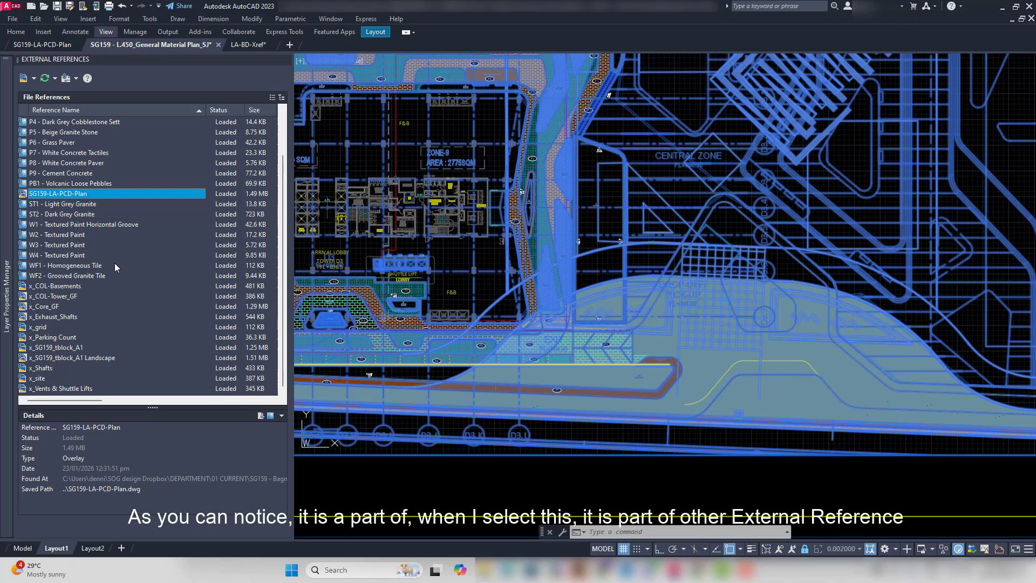
pyautogui.scroll(2, 115, 265)
pyautogui.moveTo(114, 264)
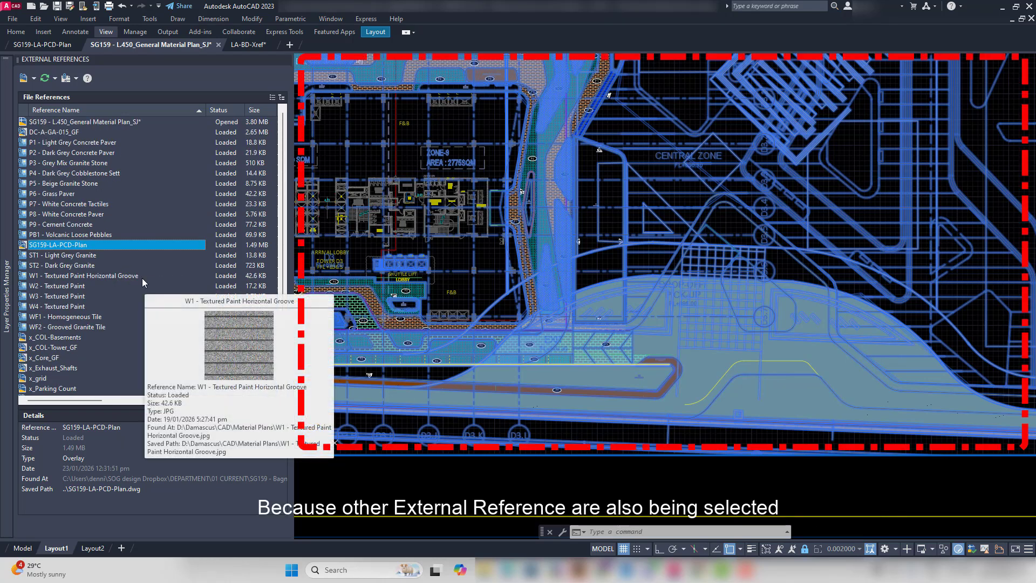
pyautogui.moveTo(118, 309)
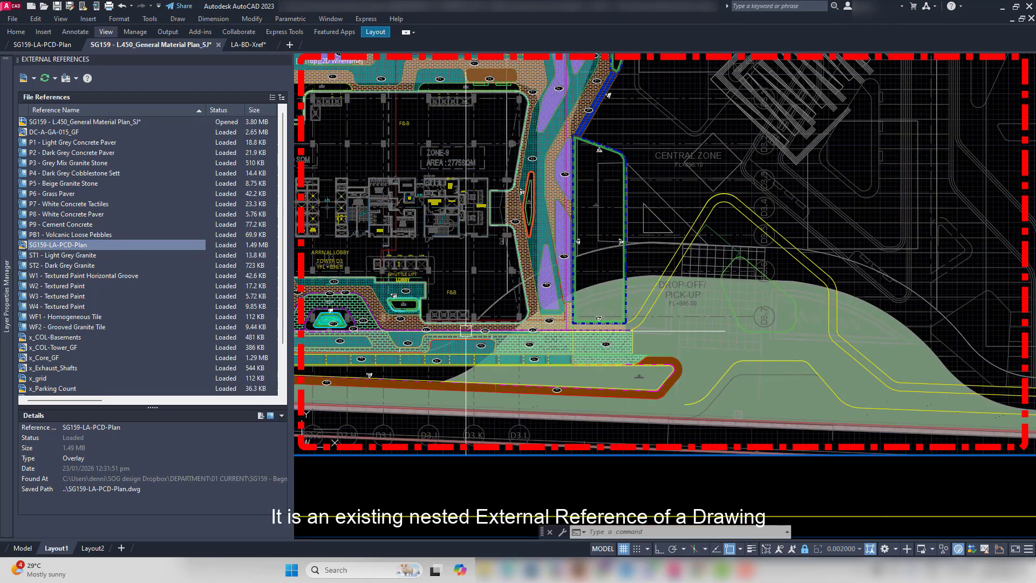
# - View the whole plan in model space, return to Layout1 and hide the external references palette
pyautogui.scroll(-3, 469, 334)
pyautogui.moveTo(469, 334); pyautogui.dragTo(466, 369, button='middle')
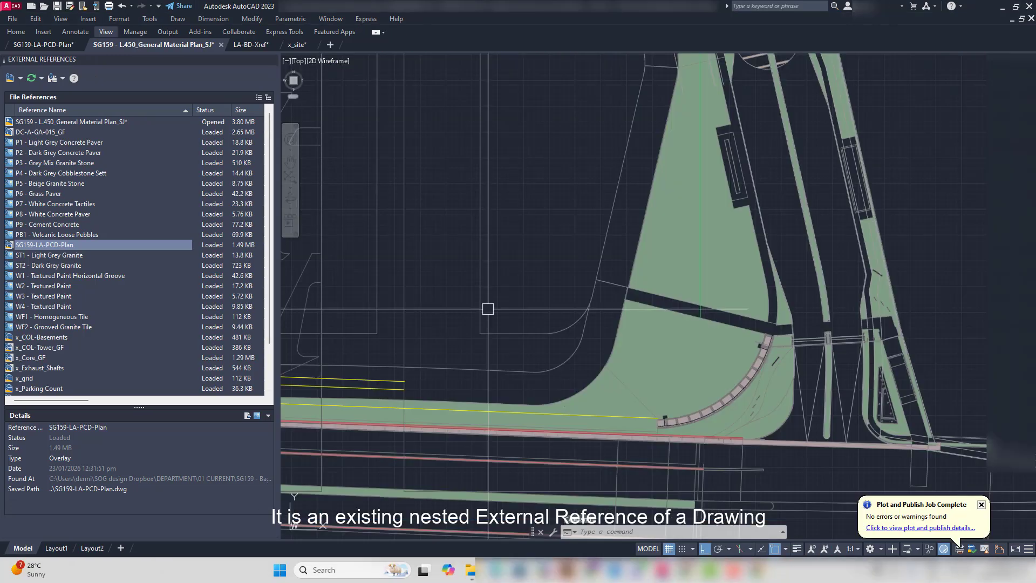
pyautogui.scroll(-6, 485, 307)
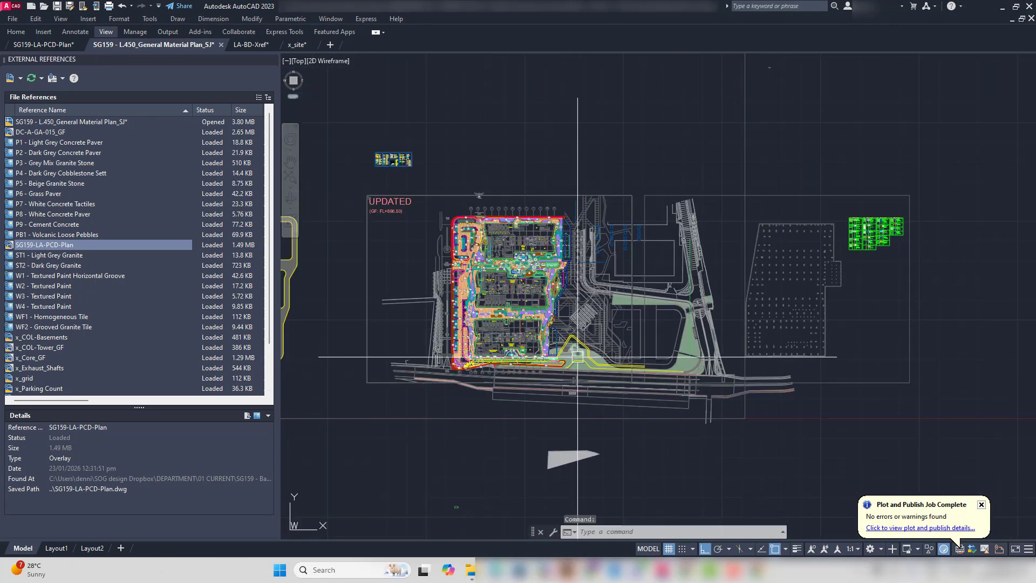
pyautogui.moveTo(548, 353)
pyautogui.mouseDown(button='middle')
pyautogui.moveTo(478, 381)
pyautogui.moveTo(491, 380)
pyautogui.mouseUp(button='middle')
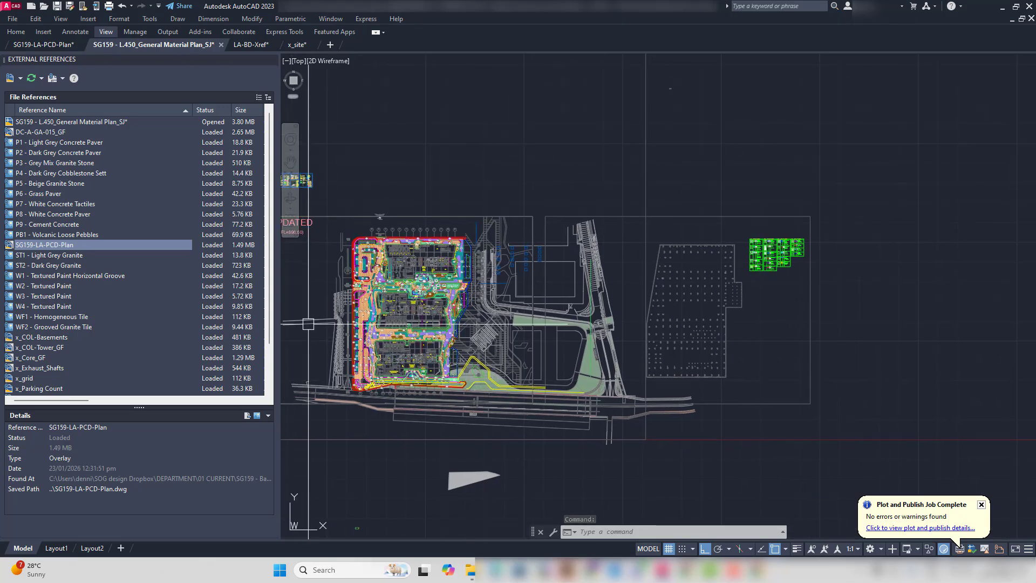
pyautogui.moveTo(411, 247); pyautogui.dragTo(473, 229, button='middle')
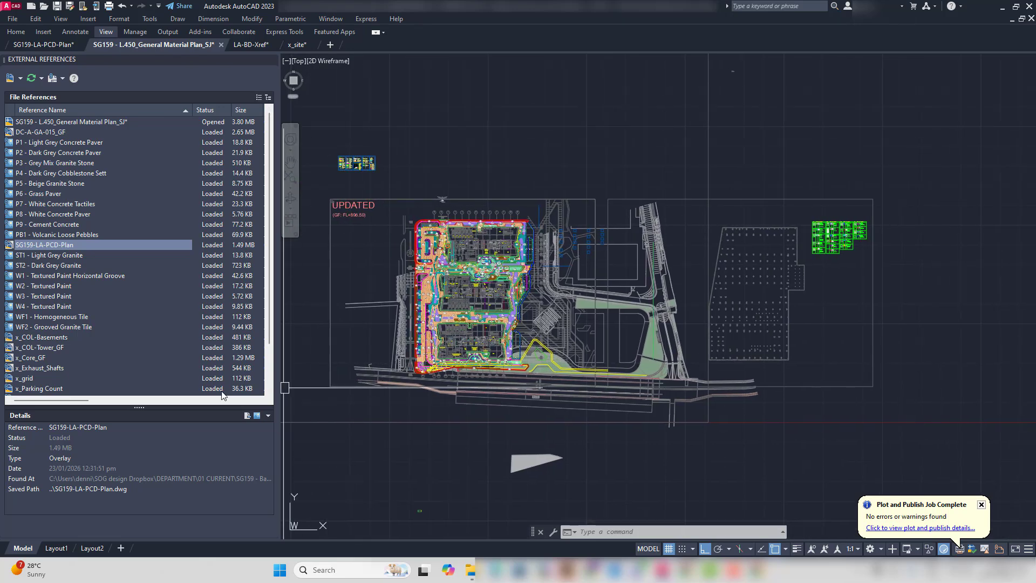
pyautogui.click(56, 548)
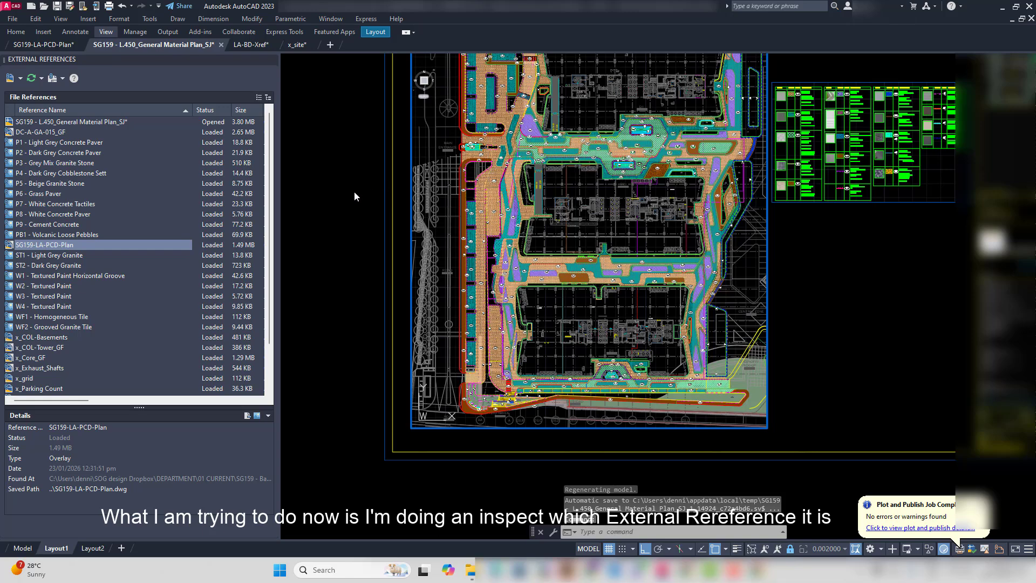
pyautogui.moveTo(387, 145); pyautogui.dragTo(386, 212, button='middle')
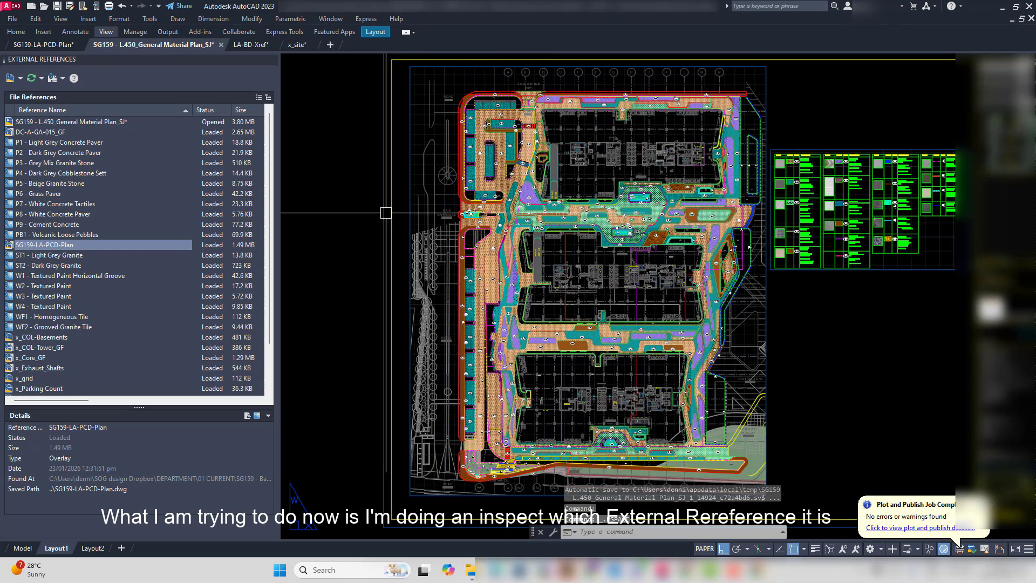
pyautogui.click(272, 60)
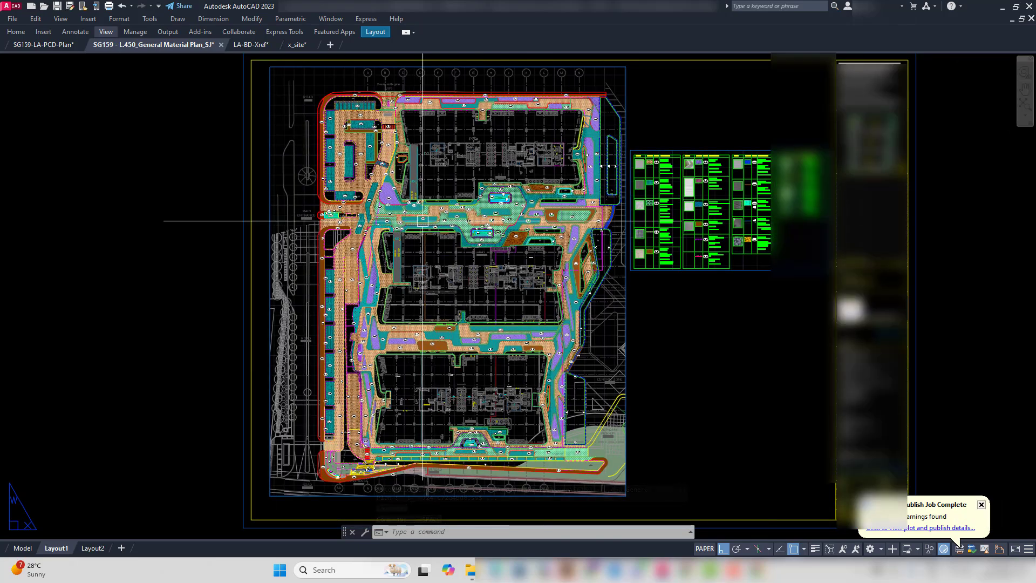
# - Try to freeze the green area's layer in the Layout1 viewport with LAYFRZ
pyautogui.scroll(5, 593, 291)
pyautogui.moveTo(594, 263); pyautogui.dragTo(594, 291, button='middle')
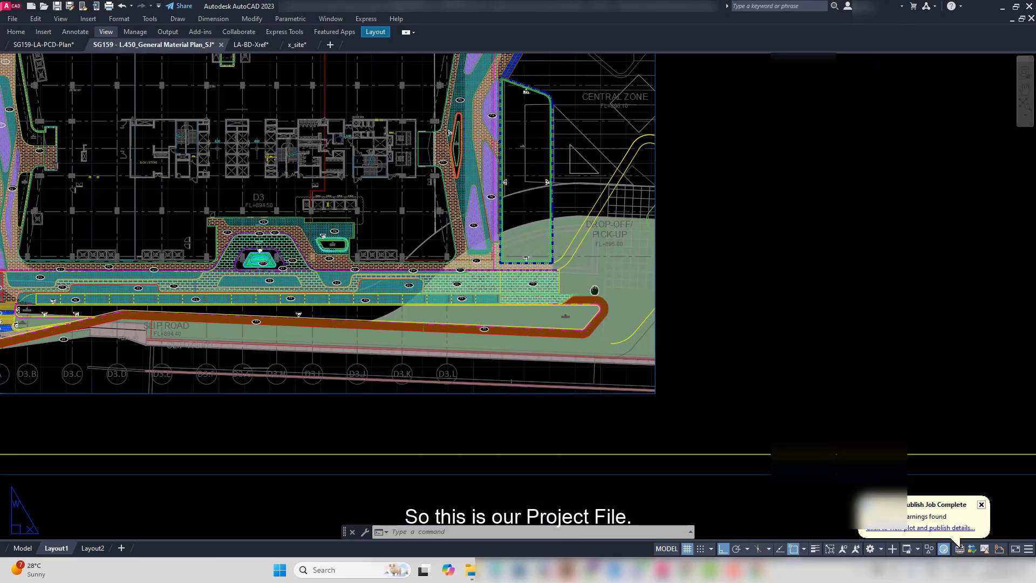
pyautogui.scroll(4, 542, 357)
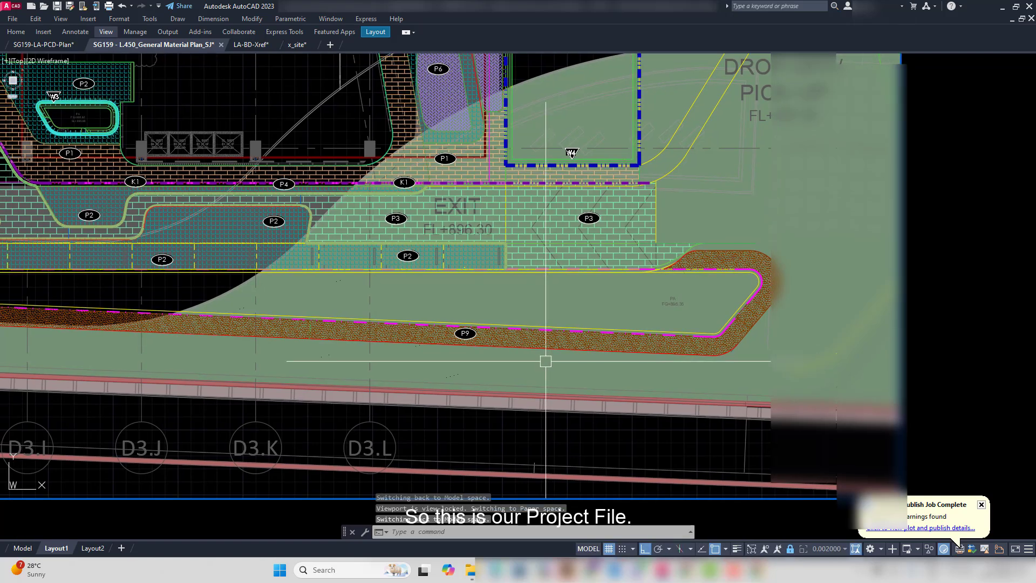
pyautogui.write('LAYFRZ')
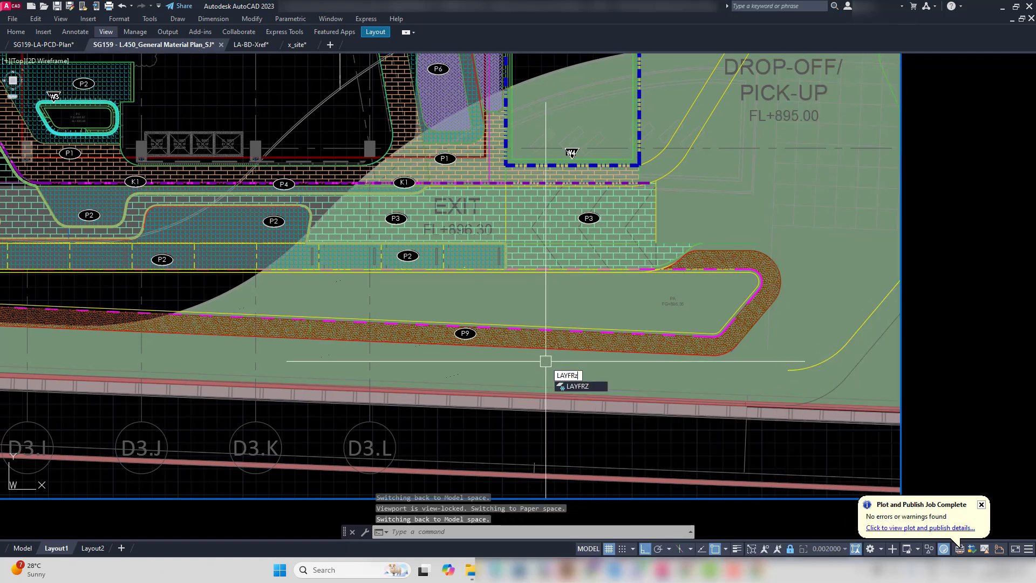
pyautogui.press('Return')
pyautogui.click(593, 308)
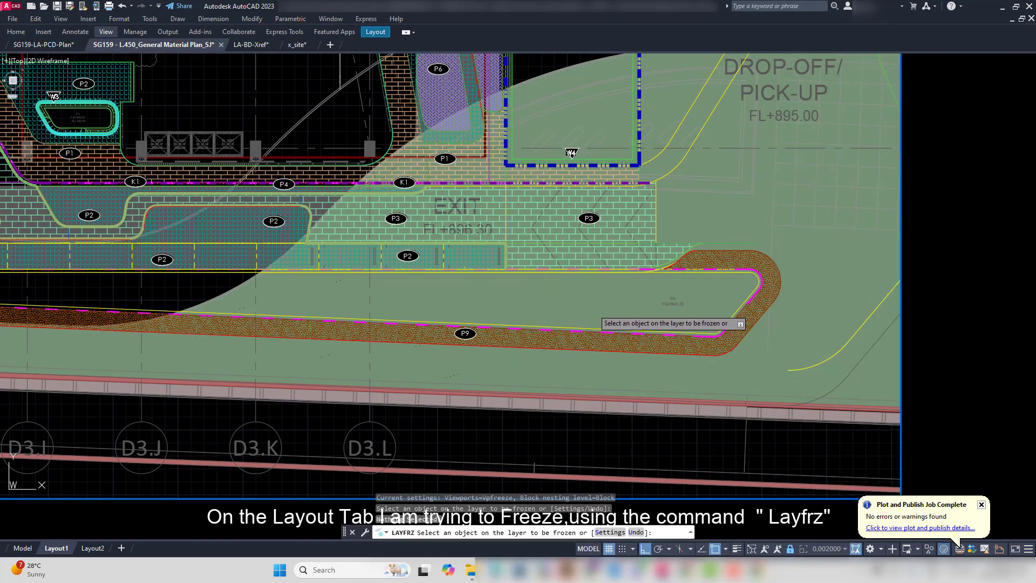
pyautogui.click(593, 308)
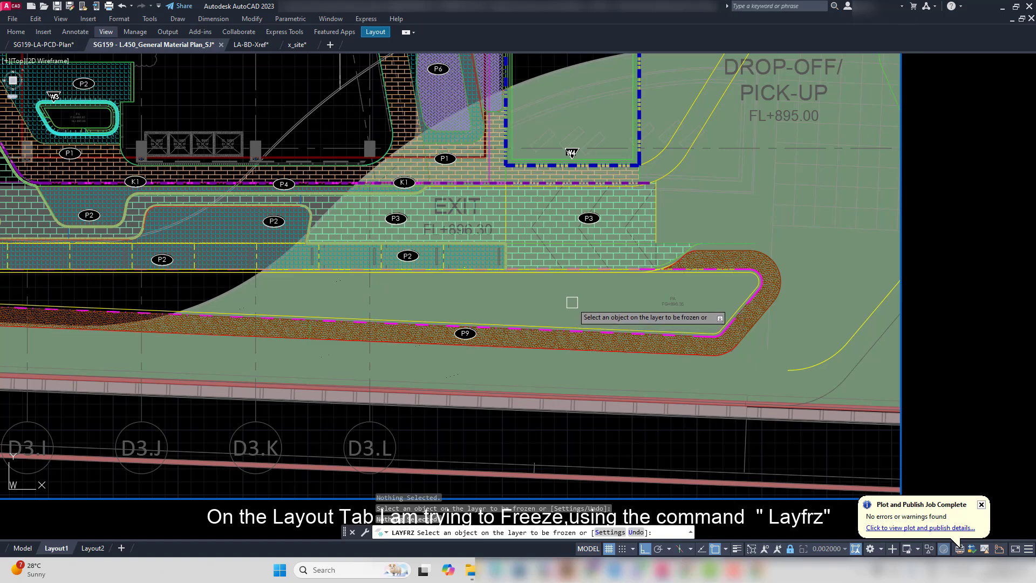
pyautogui.click(518, 308)
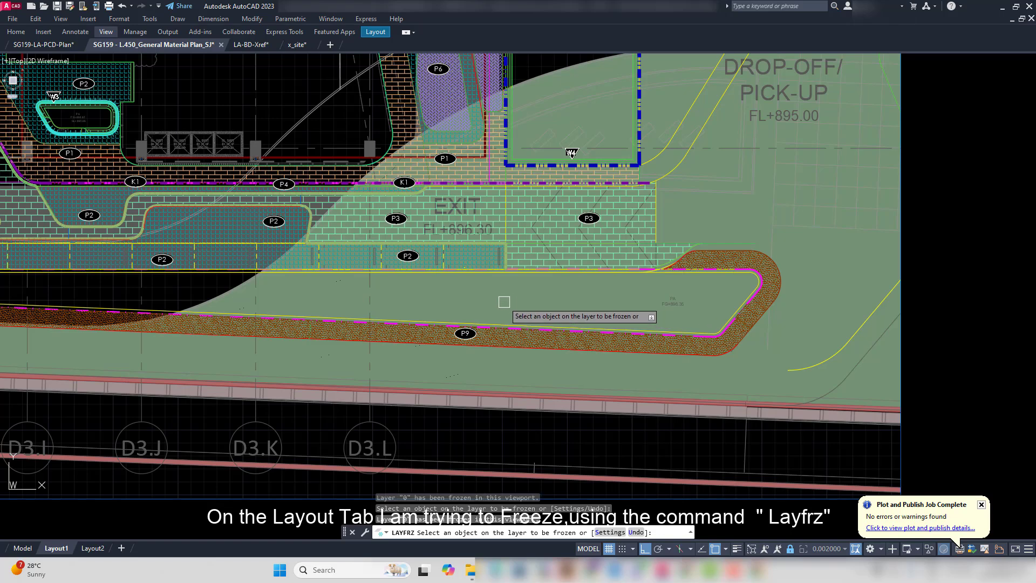
pyautogui.press('Escape')
# - Select the external reference containing the green area and open its source file, SG159-LA-PCD-Plan
pyautogui.click(500, 306)
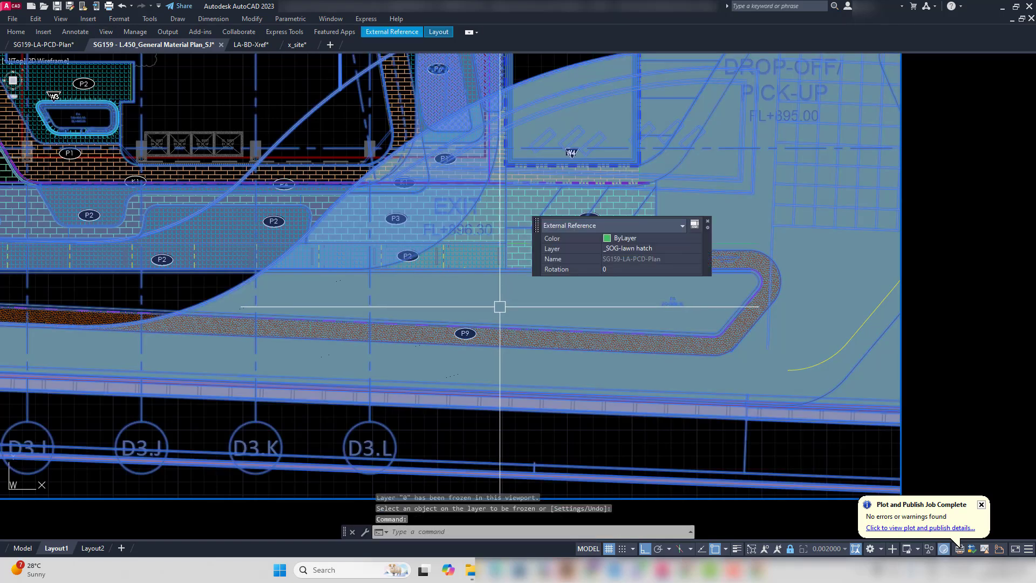
pyautogui.scroll(-3, 502, 306)
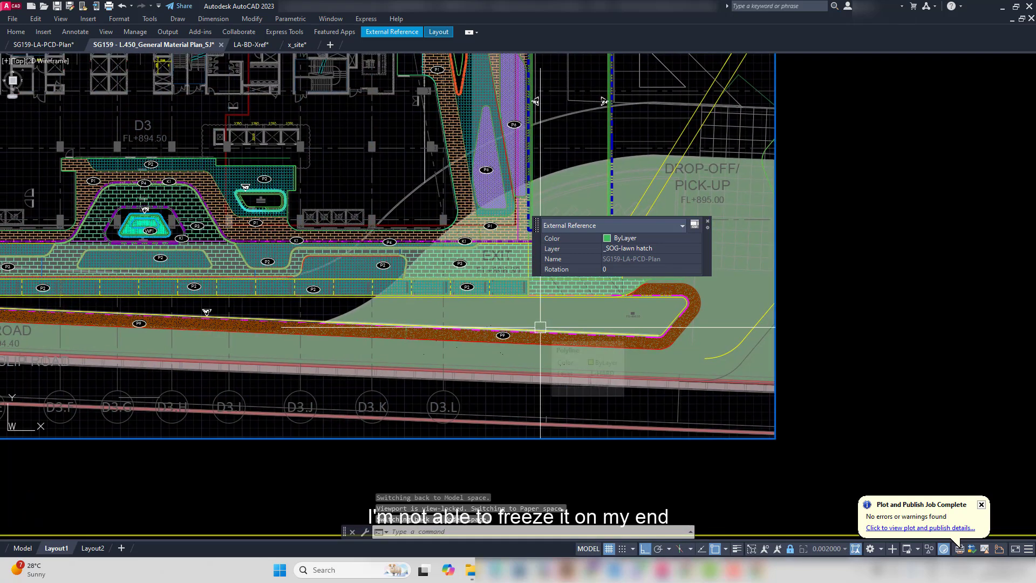
pyautogui.scroll(2, 540, 327)
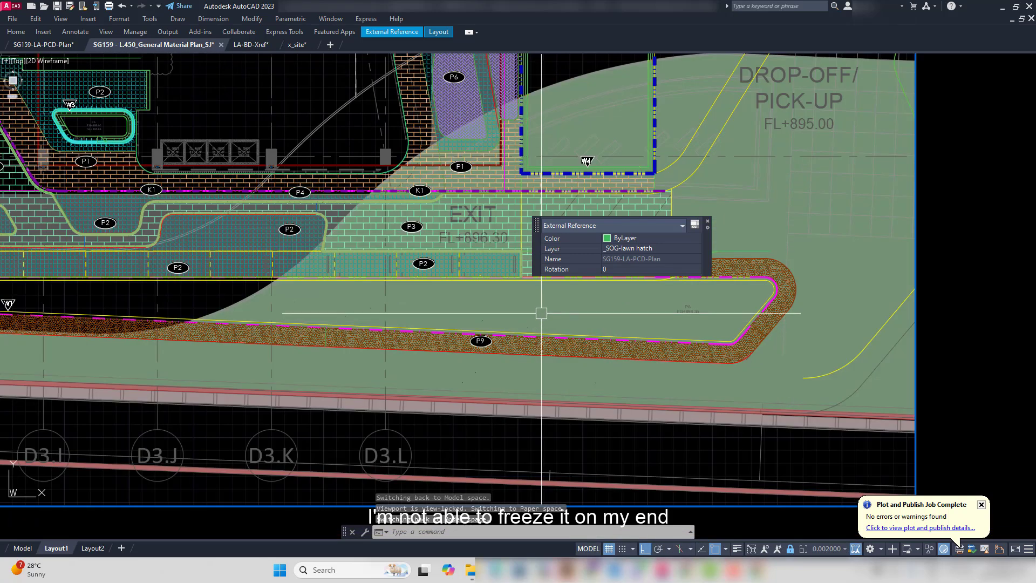
pyautogui.click(550, 313)
pyautogui.rightClick(553, 324)
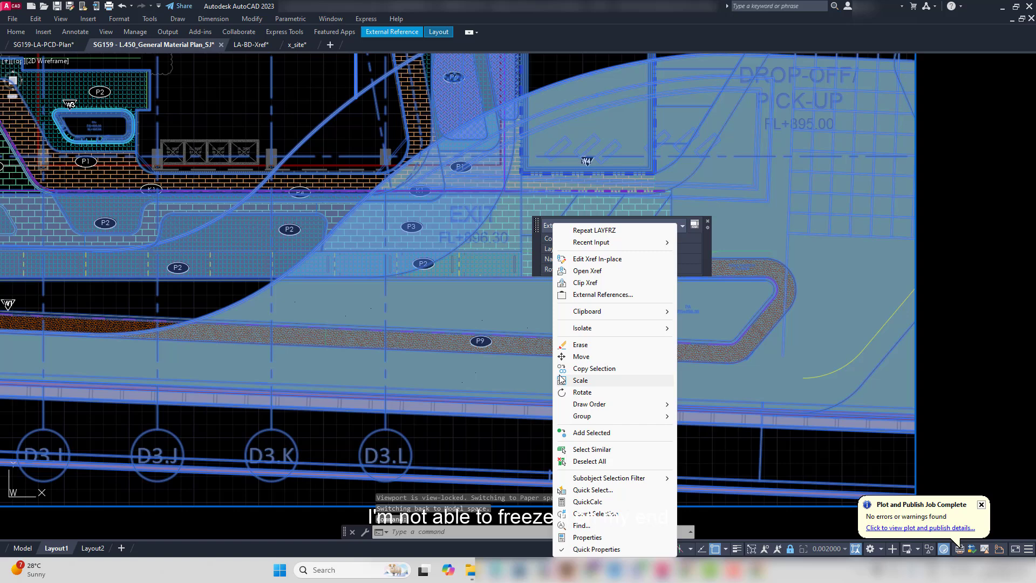
pyautogui.click(613, 275)
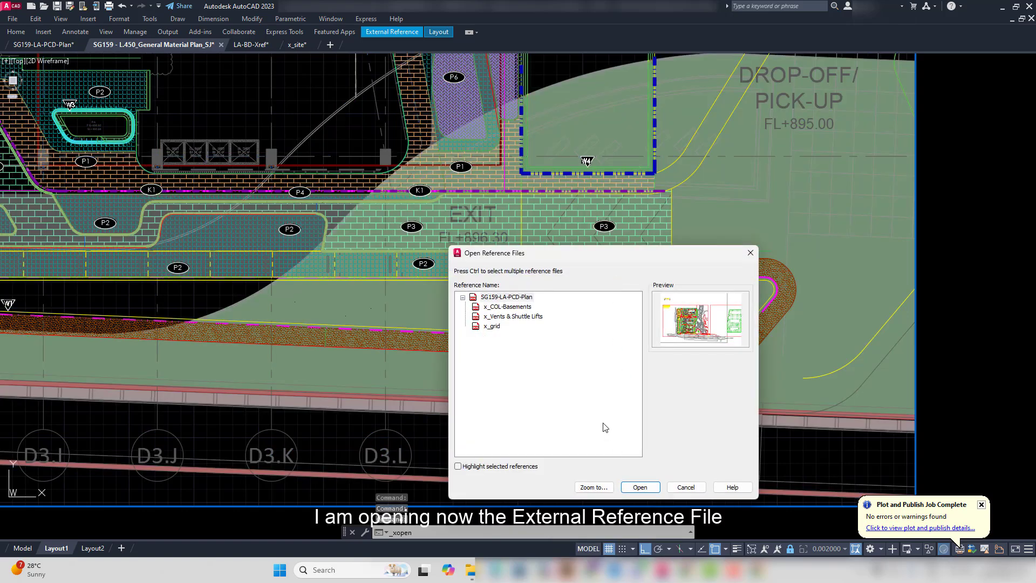
pyautogui.click(640, 488)
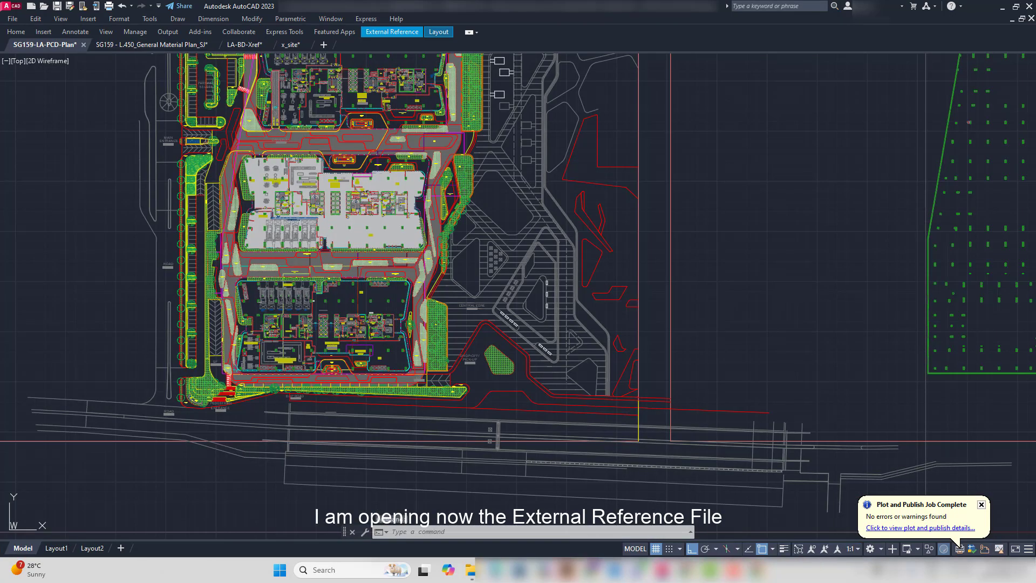
# - Examine the exit and drop-off area in SG159-LA-PCD-Plan for the green fill and return to the General Material Plan drawing
pyautogui.scroll(5, 532, 358)
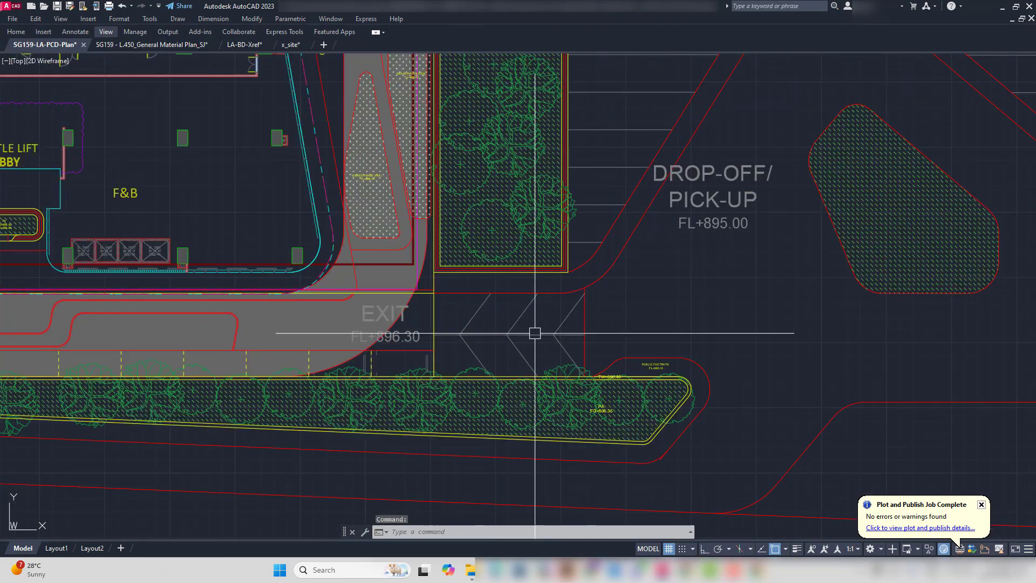
pyautogui.scroll(3, 524, 343)
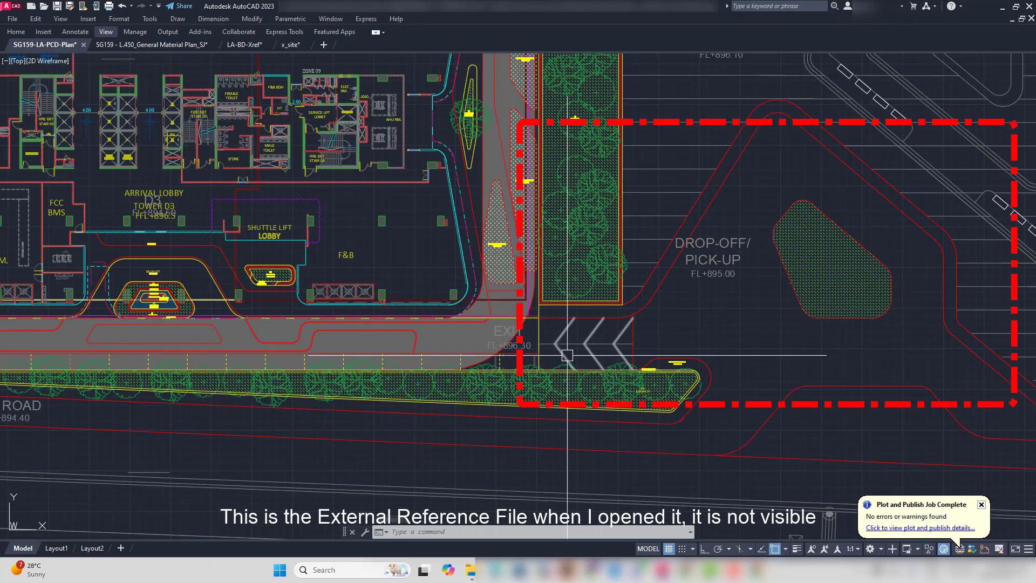
pyautogui.moveTo(567, 351); pyautogui.dragTo(569, 356, button='middle')
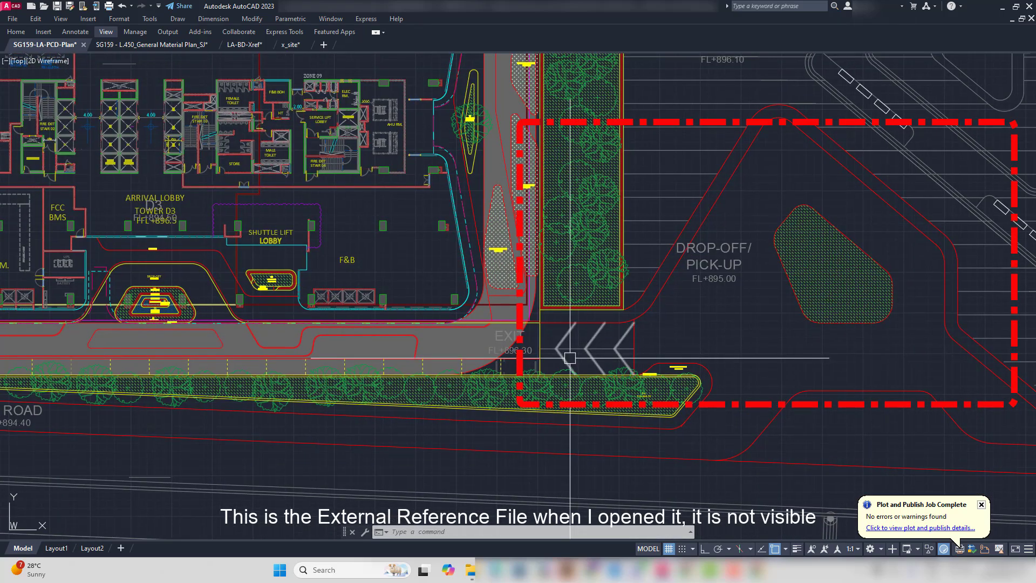
pyautogui.moveTo(555, 288); pyautogui.dragTo(561, 291, button='middle')
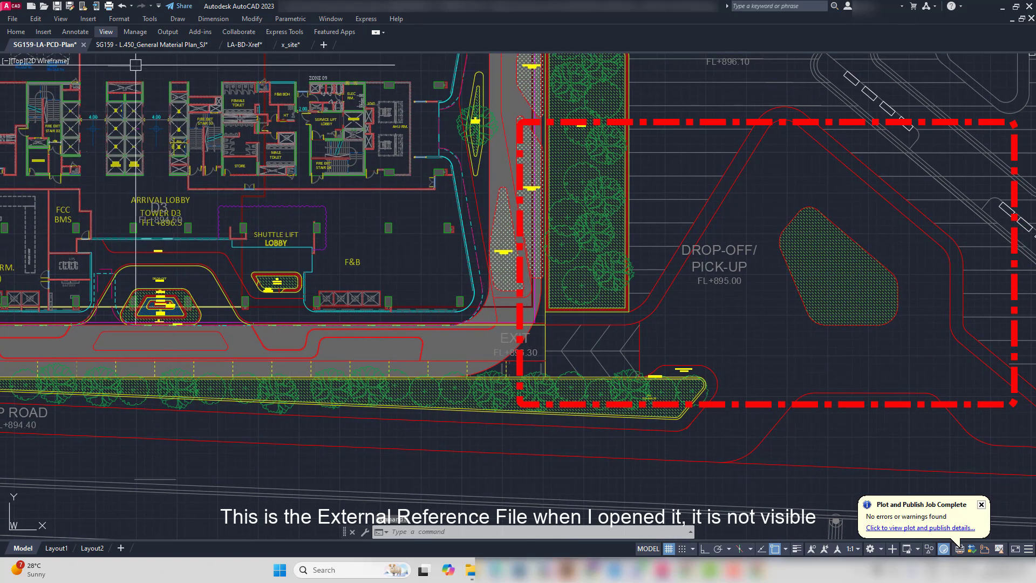
pyautogui.click(139, 46)
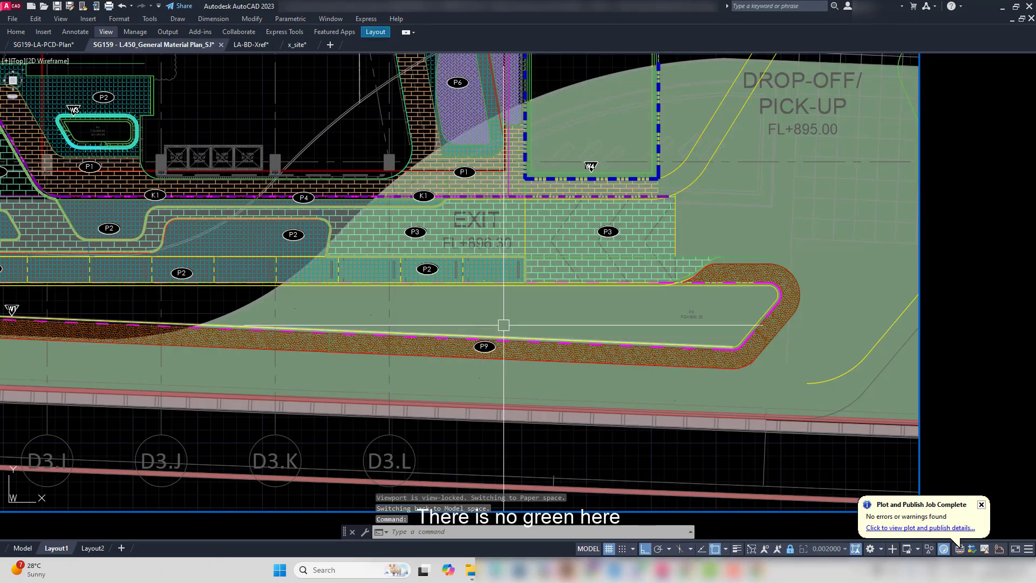
# - Select the external reference containing the green area in the General Material Plan and reopen its source file, SG159-LA-PCD-Plan
pyautogui.moveTo(504, 324); pyautogui.dragTo(558, 392, button='middle')
pyautogui.scroll(-5, 552, 379)
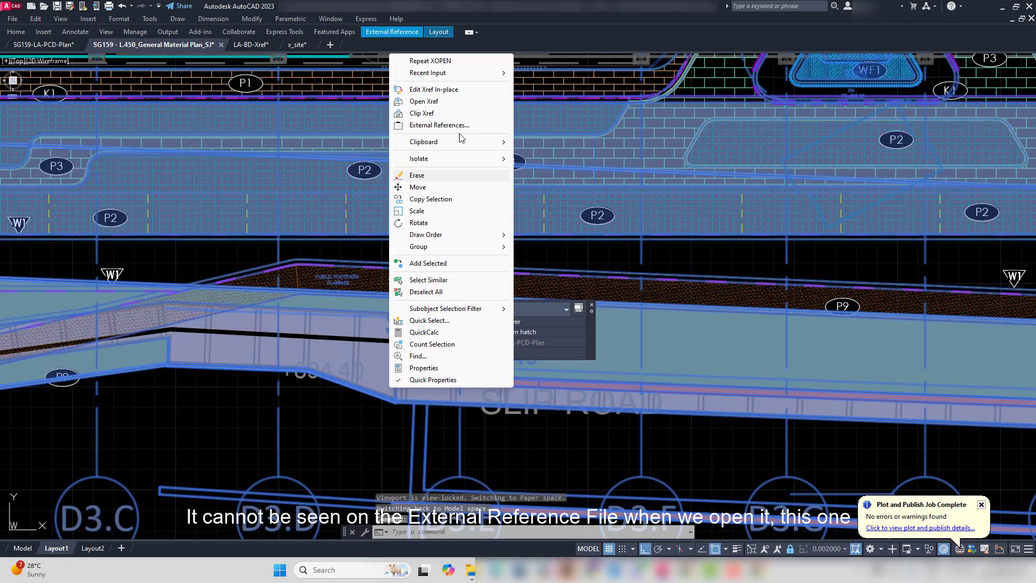
pyautogui.click(461, 102)
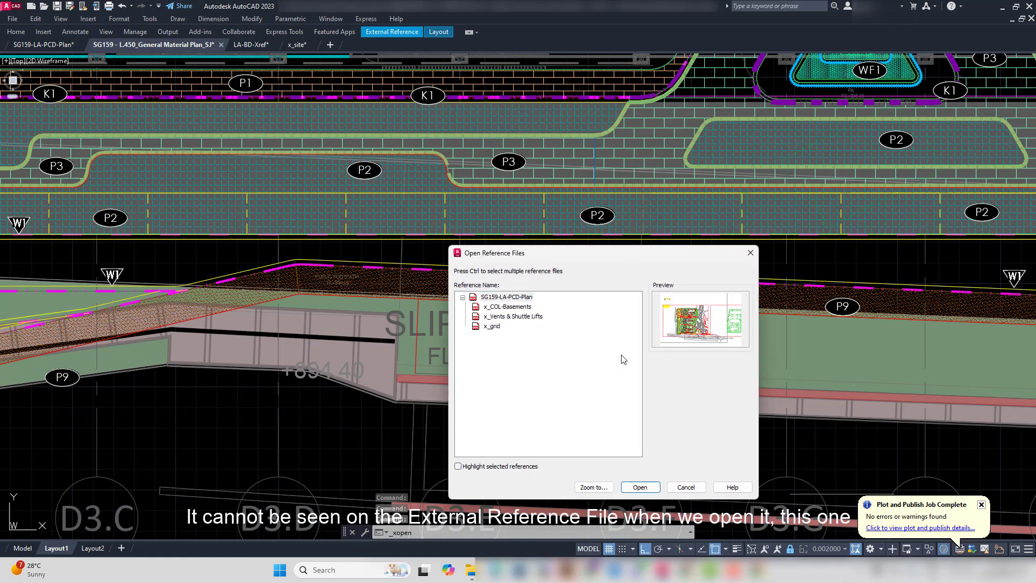
pyautogui.click(638, 487)
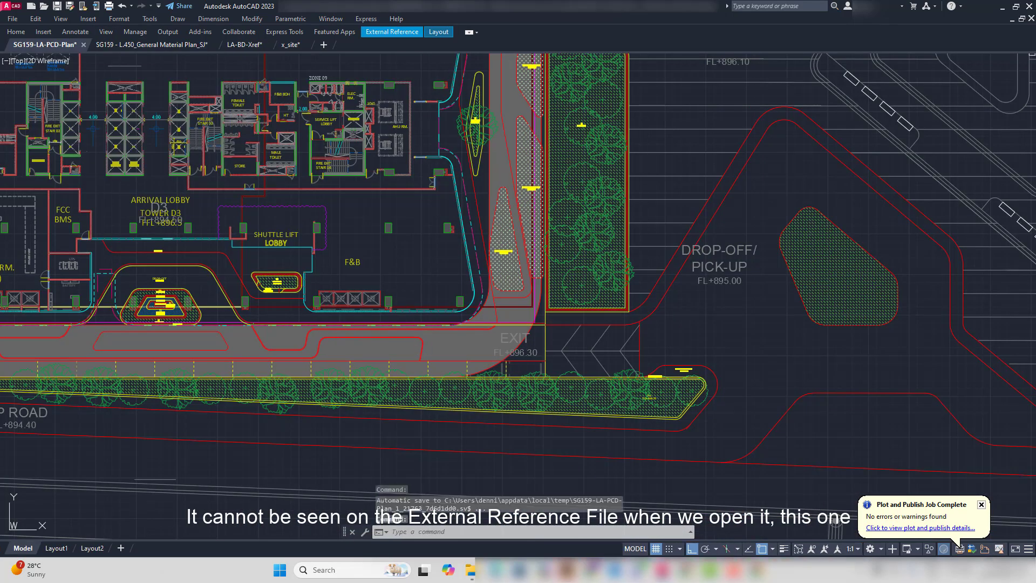
pyautogui.scroll(-5, 428, 315)
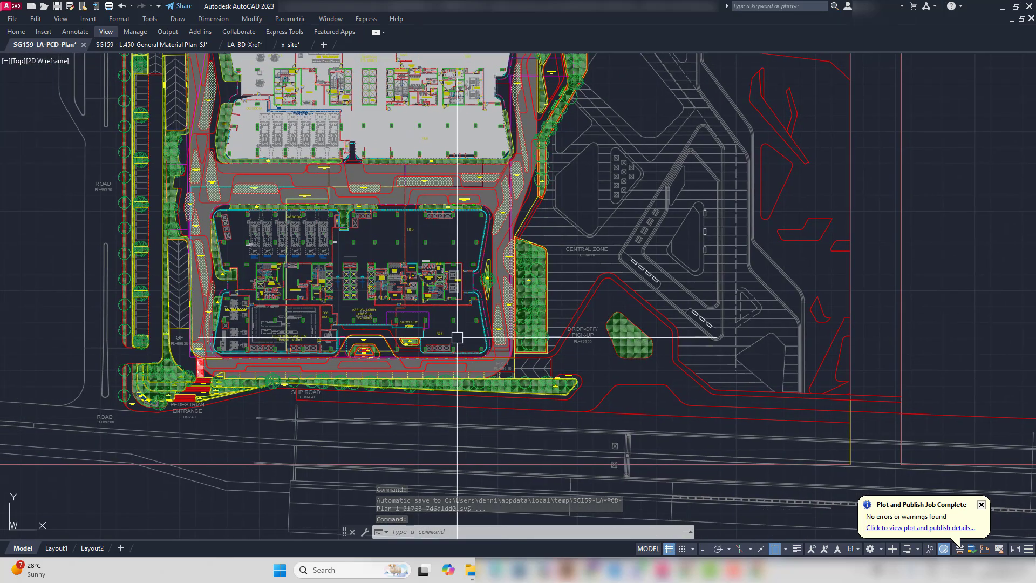
# - Thaw the -L-NEW SURVEY layer and check the exit and drop-off area for the green fill
pyautogui.write('LA')
pyautogui.press('Return')
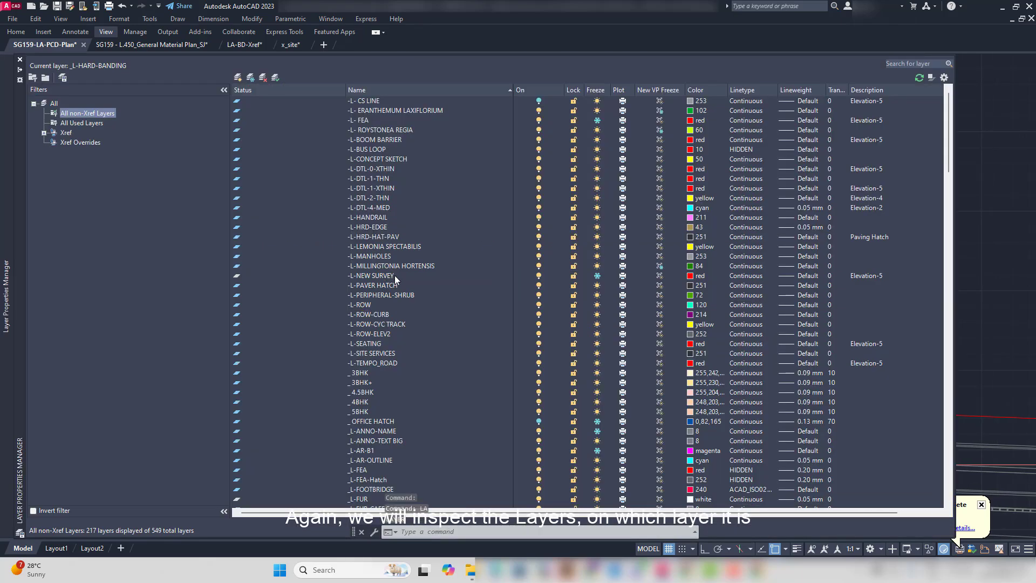
pyautogui.click(391, 277)
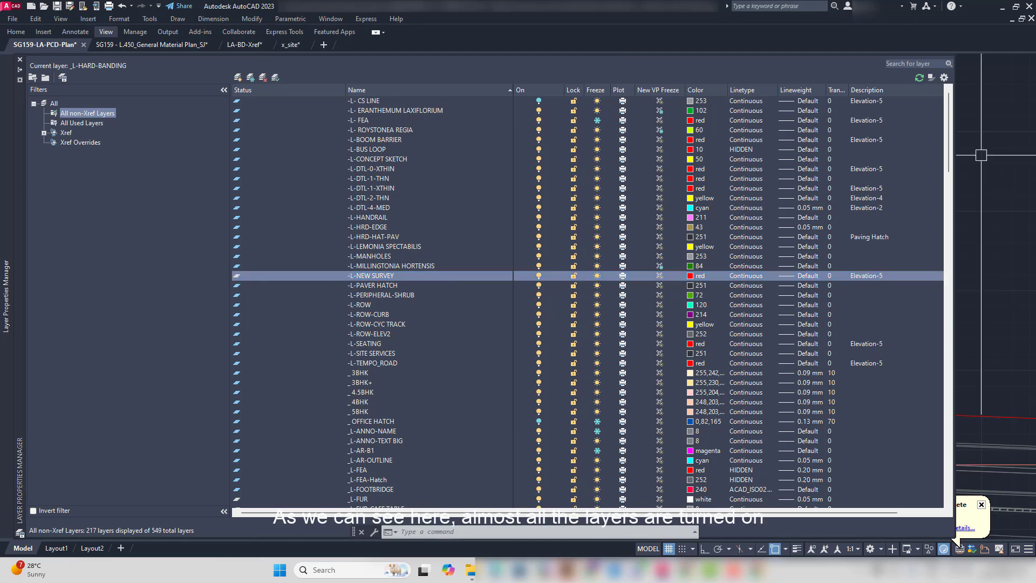
pyautogui.click(19, 59)
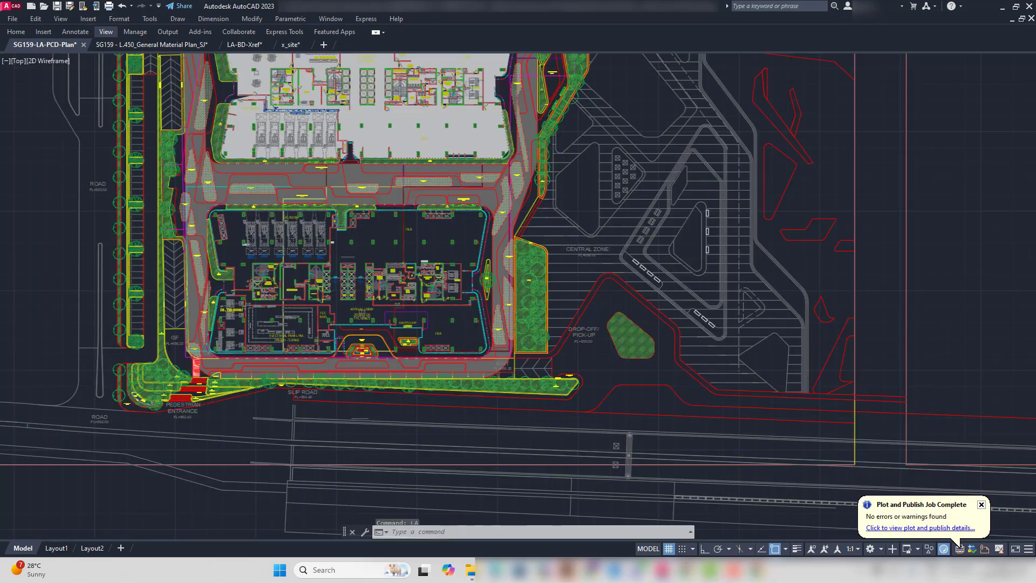
pyautogui.scroll(2, 517, 268)
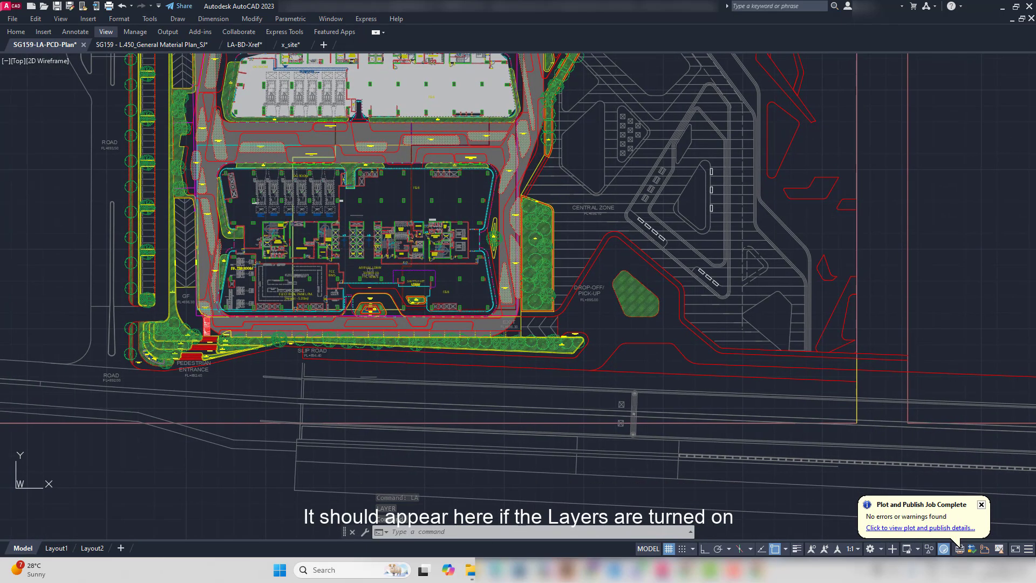
pyautogui.scroll(2, 445, 427)
pyautogui.scroll(-4, 445, 426)
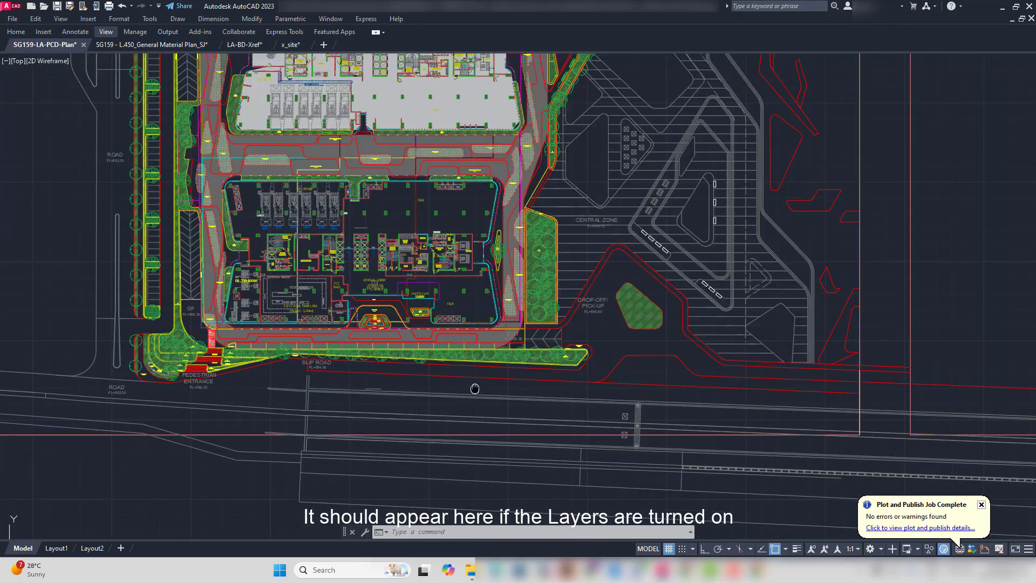
pyautogui.scroll(3, 534, 363)
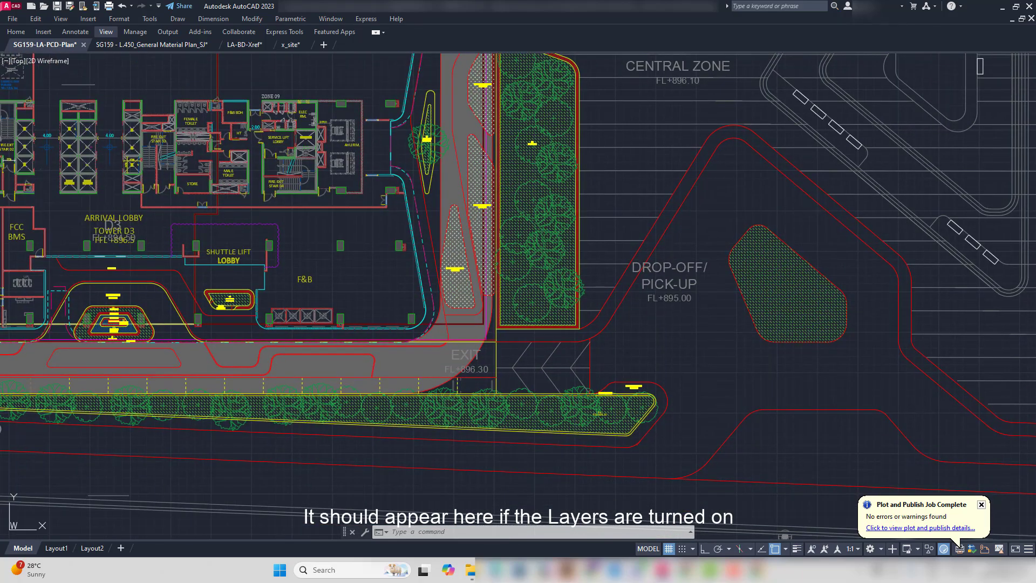
# - Review the non-Xref layers of SG159-LA-PCD-Plan for any that are frozen or turned off
pyautogui.write('LA')
pyautogui.press('Return')
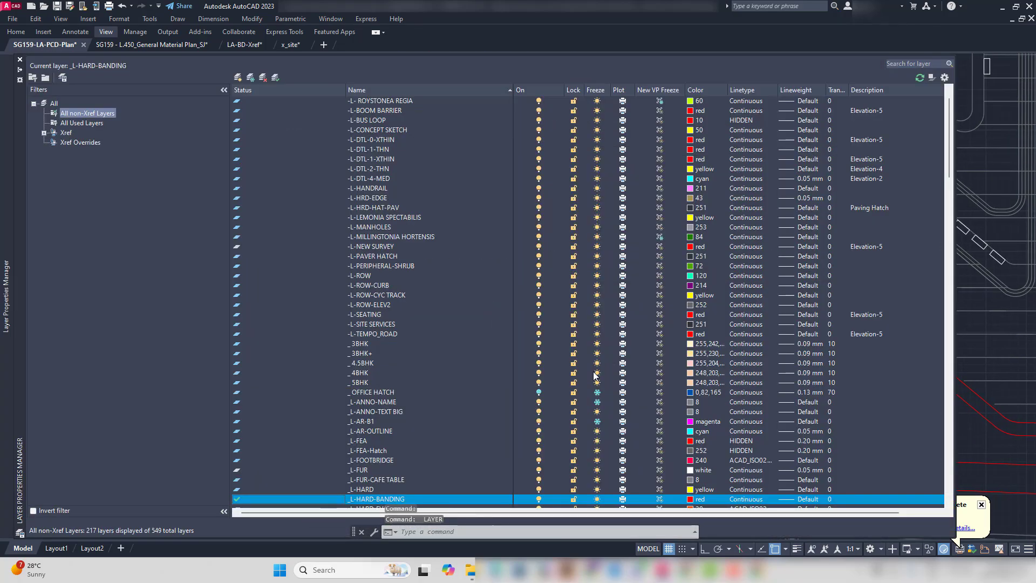
pyautogui.scroll(1, 592, 356)
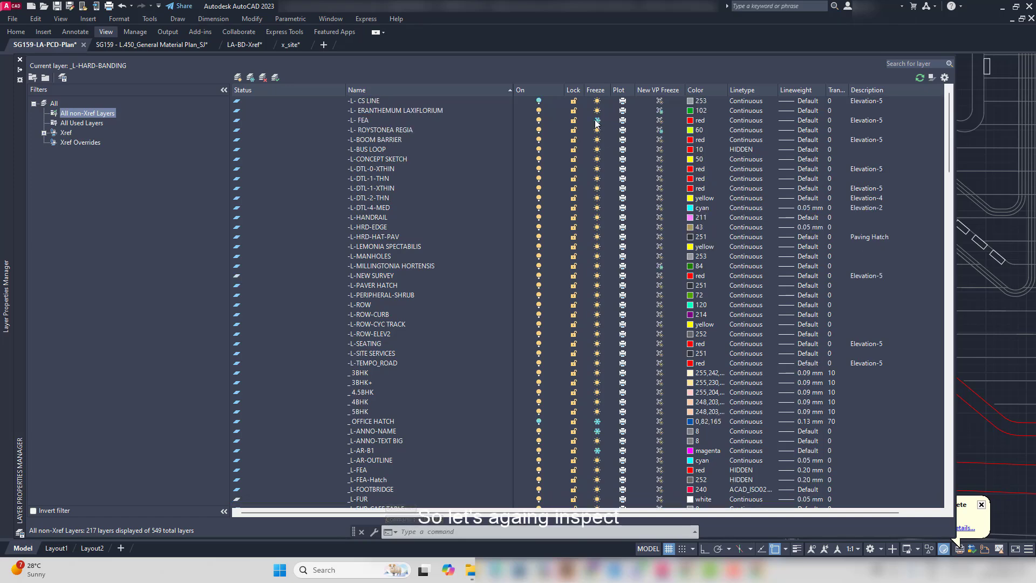
pyautogui.scroll(-10, 603, 412)
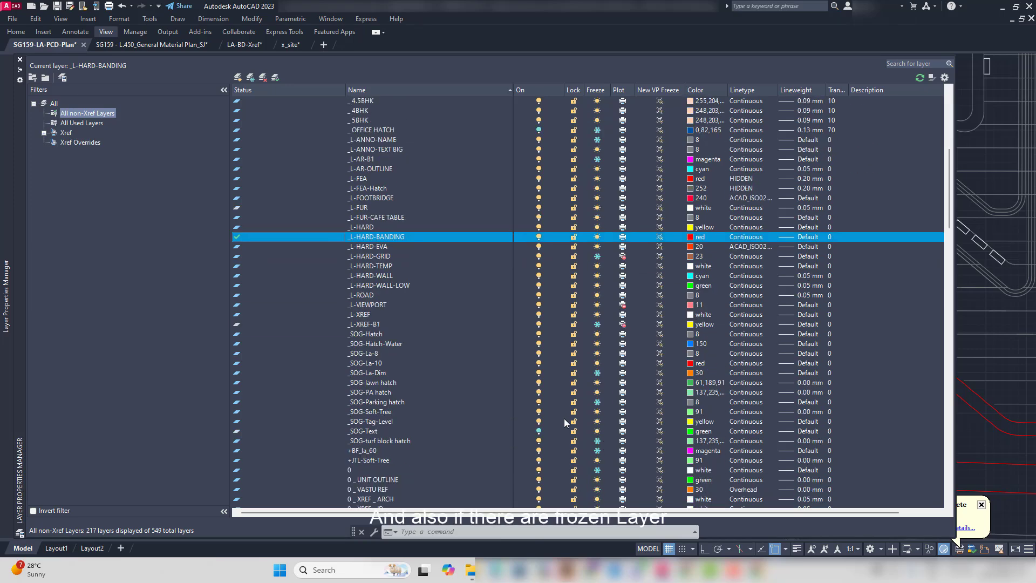
pyautogui.scroll(-2, 565, 419)
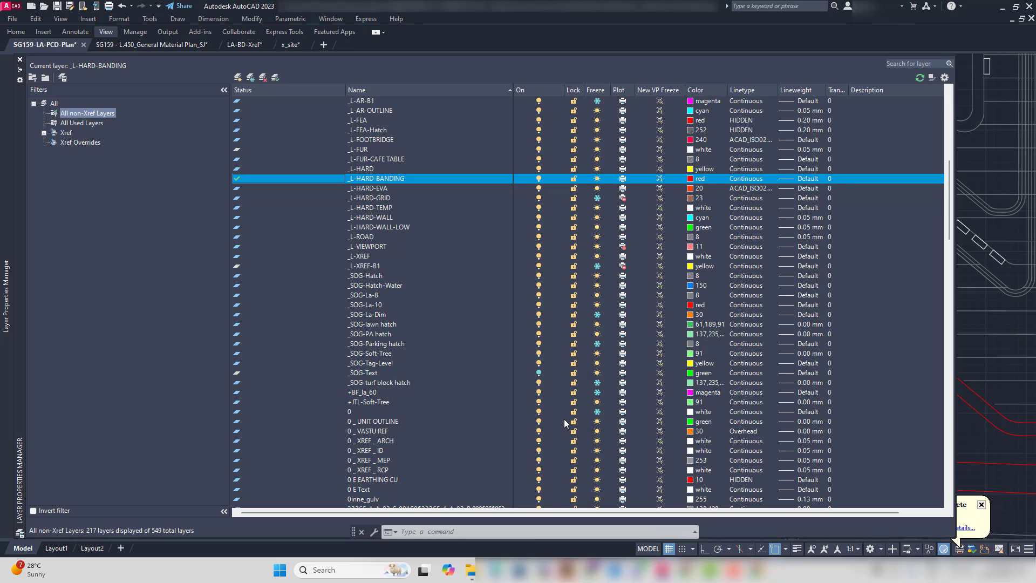
pyautogui.scroll(-12, 564, 419)
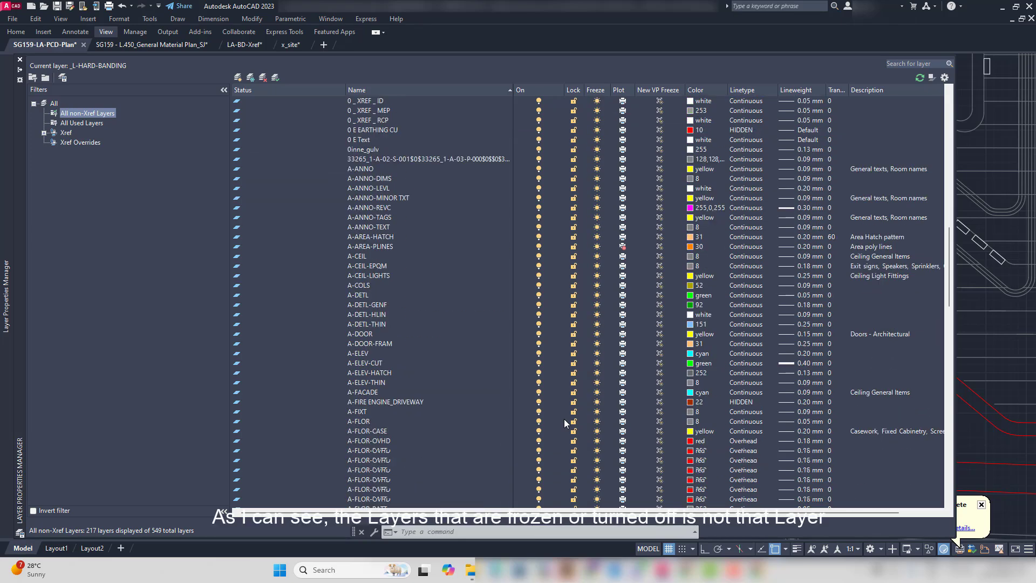
pyautogui.scroll(-15, 565, 419)
pyautogui.click(539, 257)
pyautogui.click(20, 60)
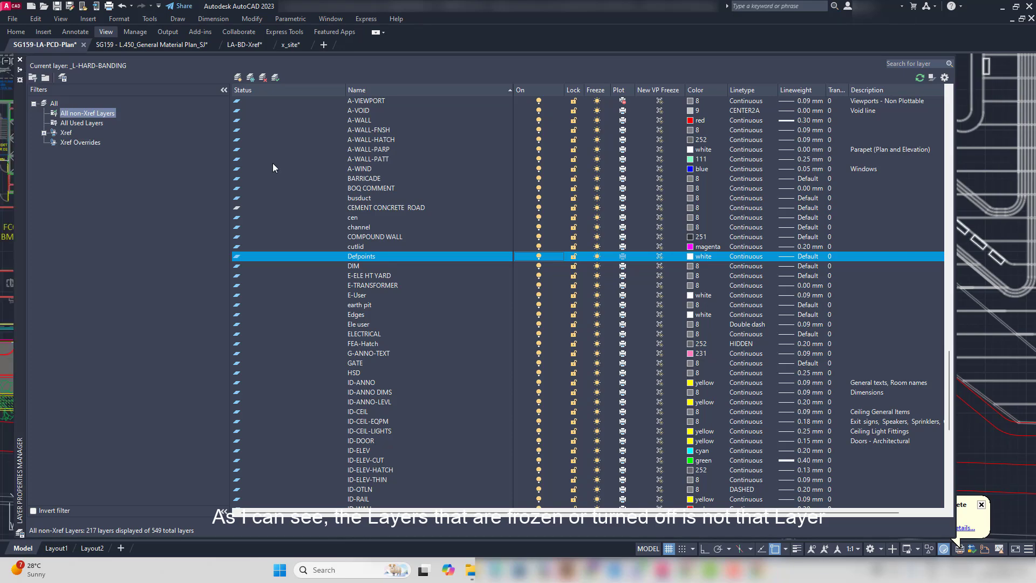
# - Turn on all turned-off layers in SG159-LA-PCD-Plan with LAYON
pyautogui.scroll(-5, 507, 276)
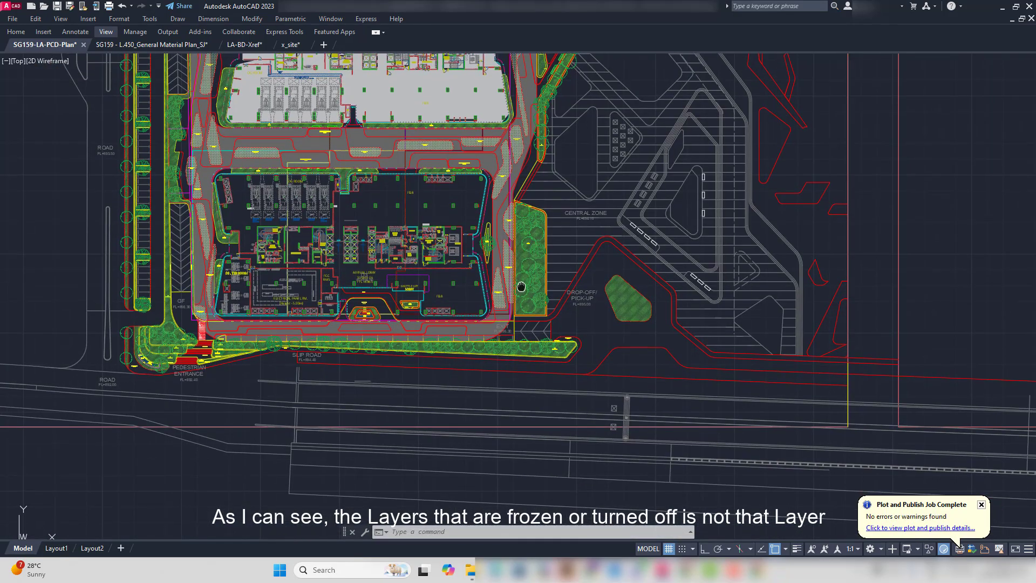
pyautogui.scroll(3, 531, 306)
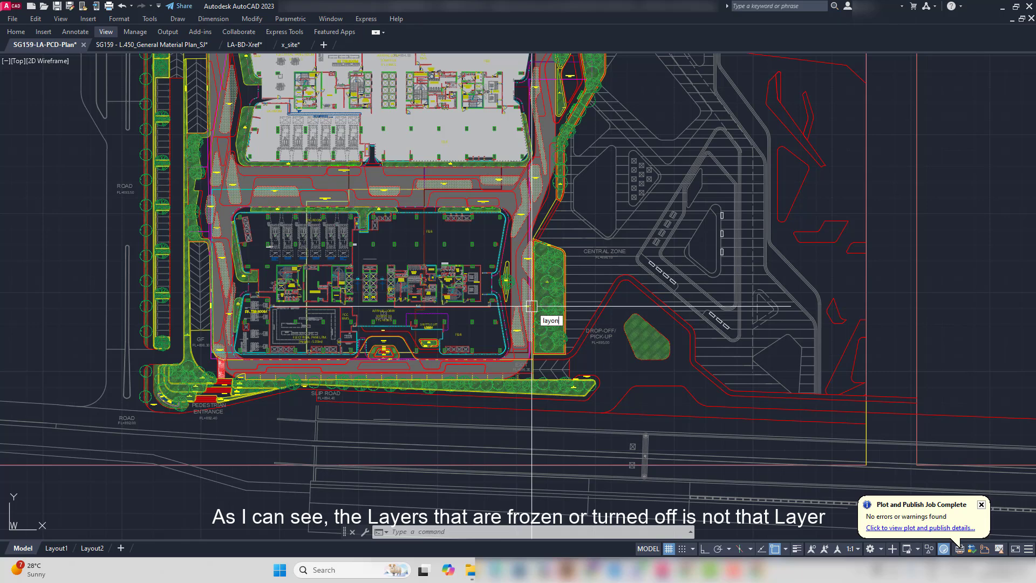
pyautogui.press('Return')
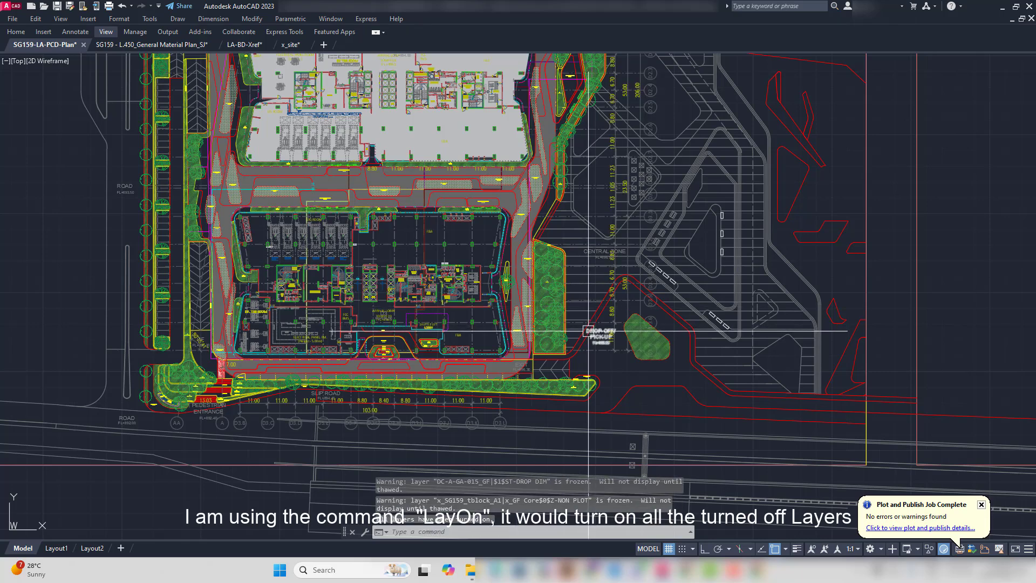
pyautogui.moveTo(588, 331)
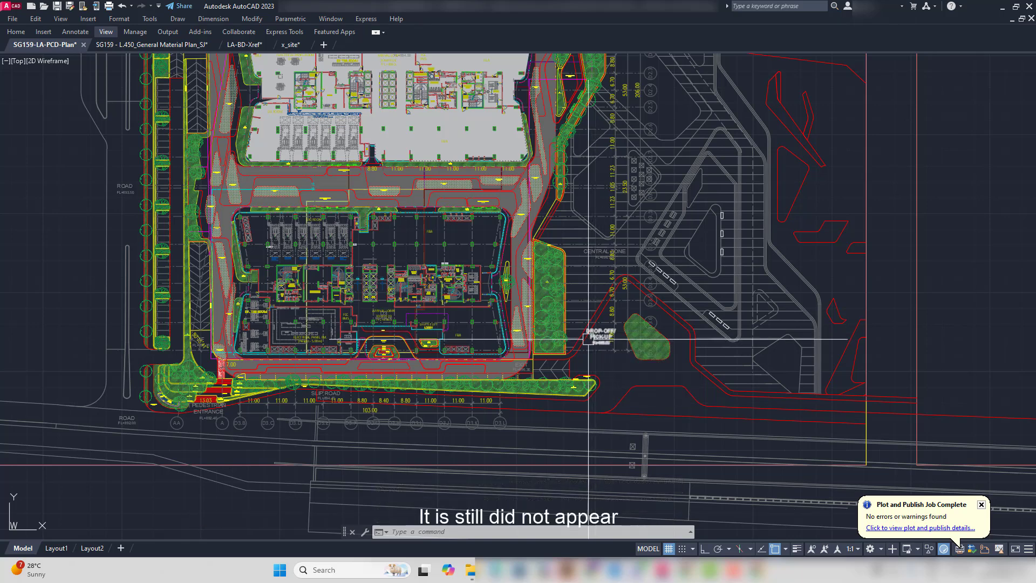
# - Examine the full drawing extents and the exit and drop-off area for the green fill
pyautogui.scroll(-4, 588, 330)
pyautogui.moveTo(558, 346); pyautogui.dragTo(547, 356, button='middle')
pyautogui.scroll(-5, 437, 229)
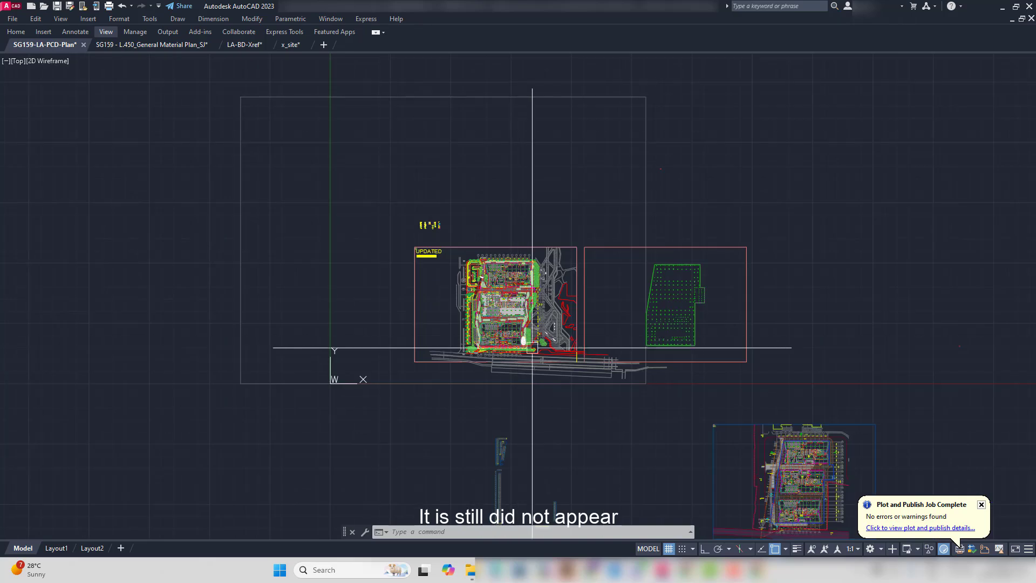
pyautogui.write('z')
pyautogui.press('Return')
pyautogui.click(443, 254)
pyautogui.click(516, 318)
pyautogui.scroll(2, 521, 273)
pyautogui.moveTo(520, 298); pyautogui.dragTo(524, 332, button='middle')
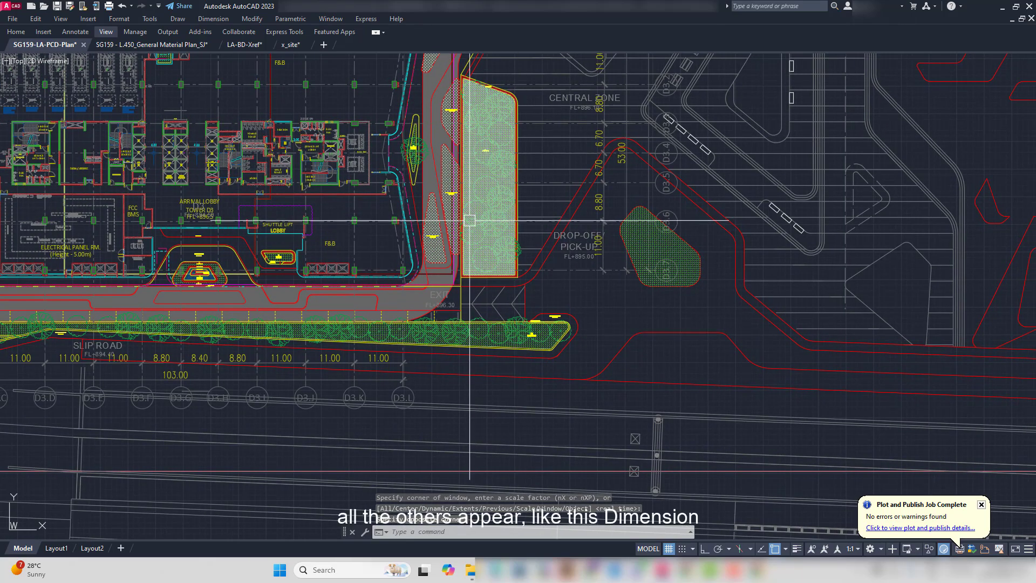
# - Check the layer states of the x_site reference, the Xref overrides and the DC-A-GA-015_GF reference
pyautogui.write('la')
pyautogui.press('Return')
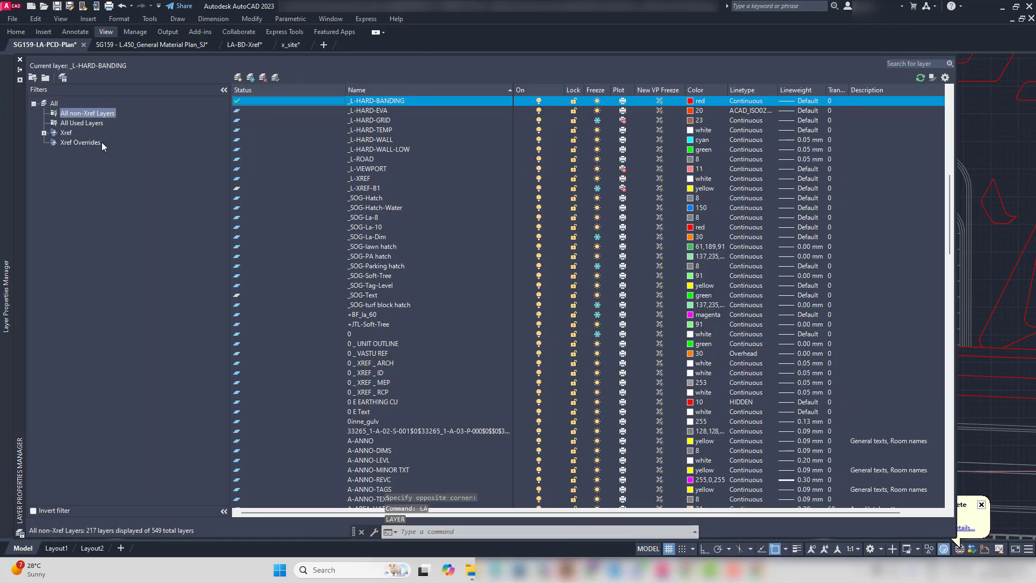
pyautogui.click(44, 133)
pyautogui.click(79, 239)
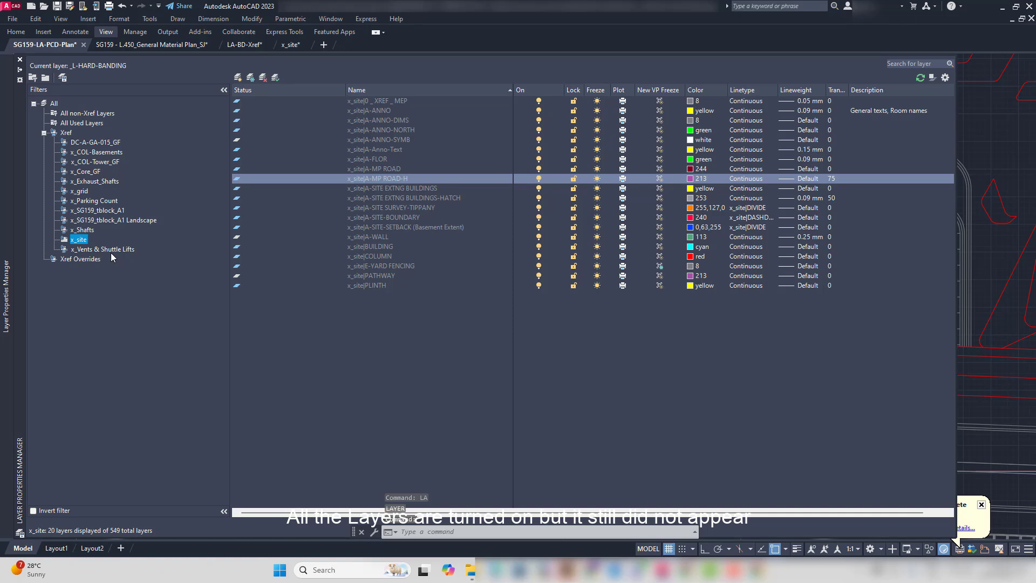
pyautogui.click(81, 259)
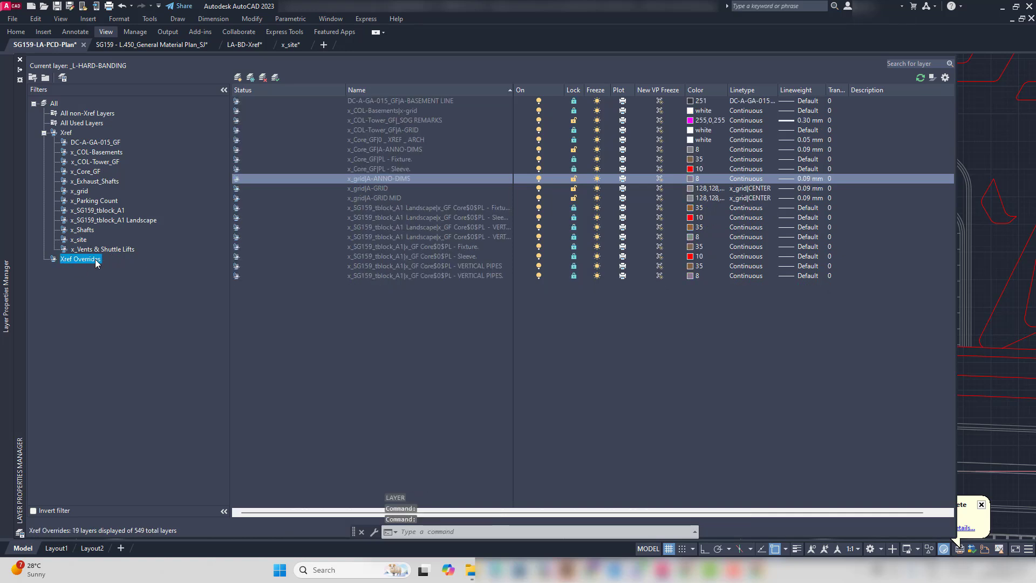
pyautogui.click(92, 144)
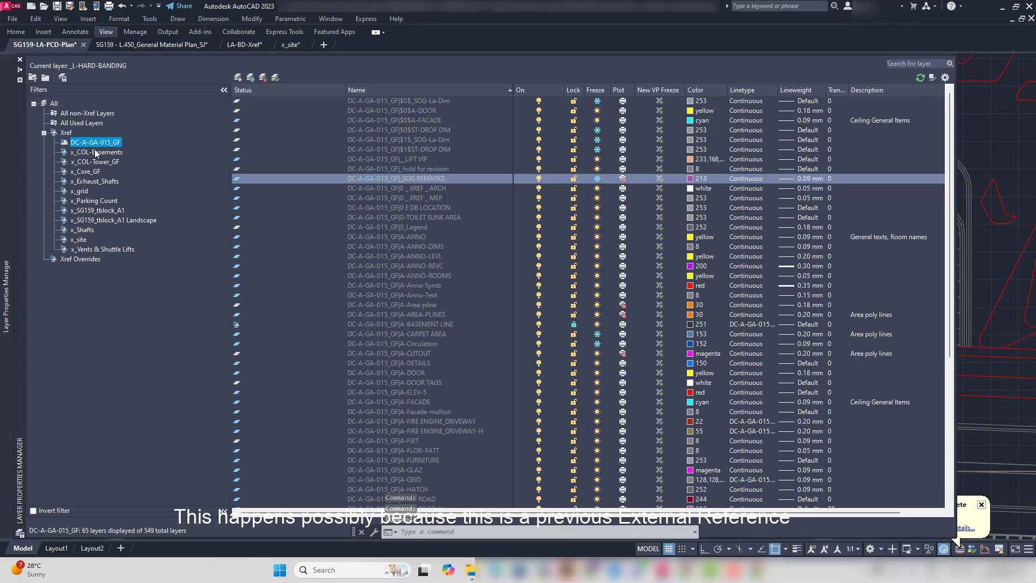
# - Review the layer states of all used layers and of the non-Xref layers, and close the layer list
pyautogui.click(82, 123)
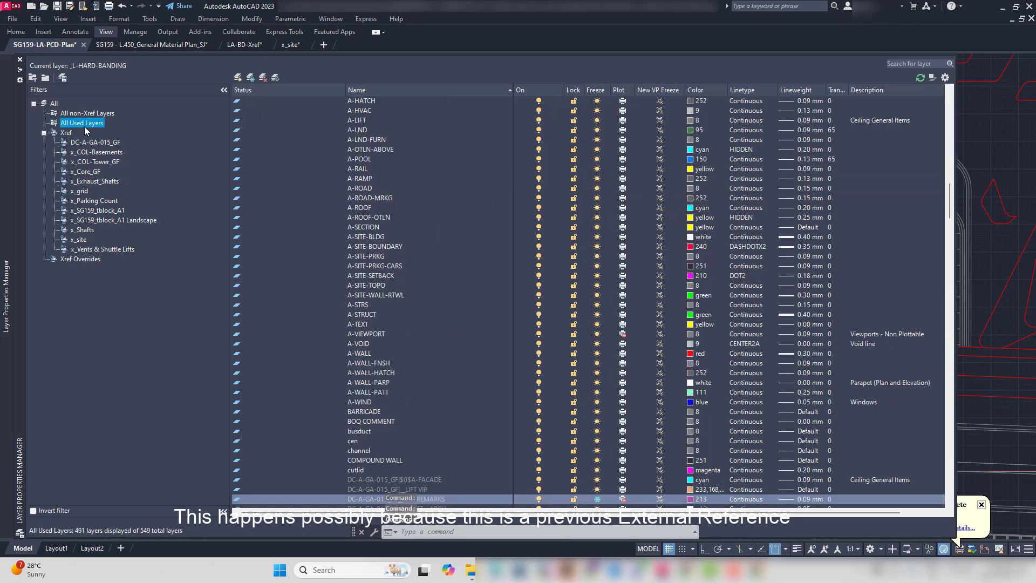
pyautogui.scroll(-15, 465, 217)
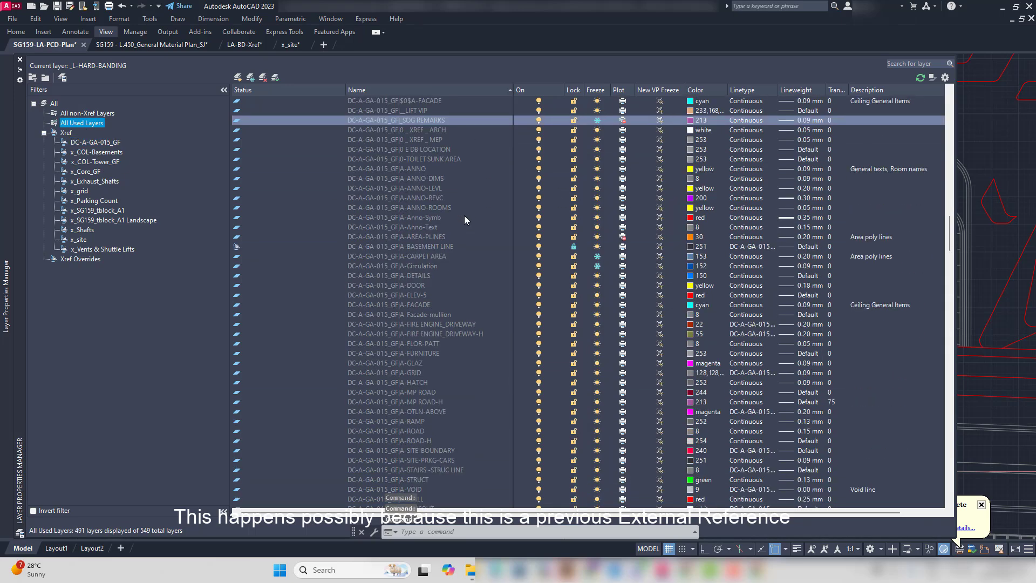
pyautogui.scroll(-20, 464, 217)
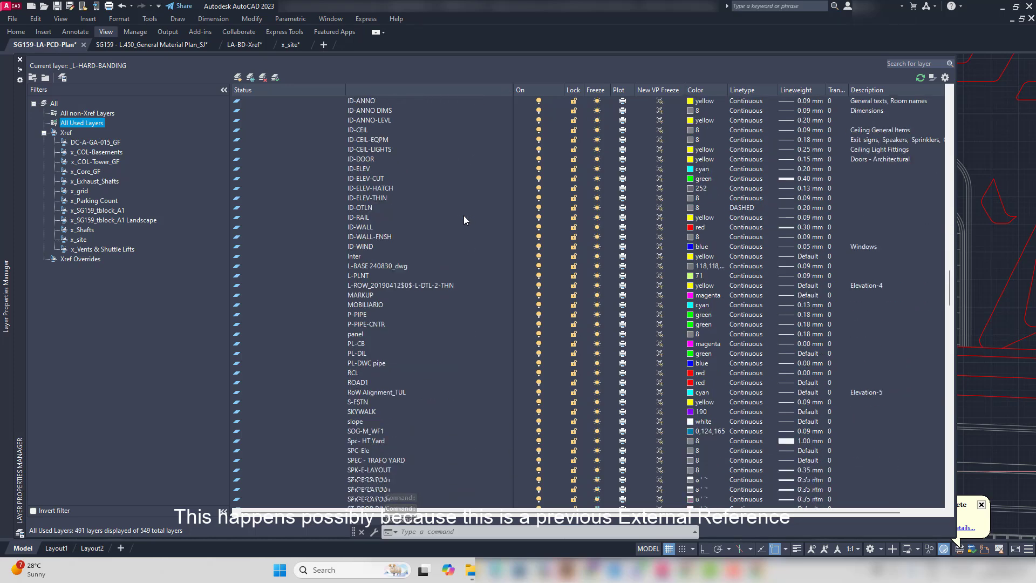
pyautogui.scroll(-20, 464, 216)
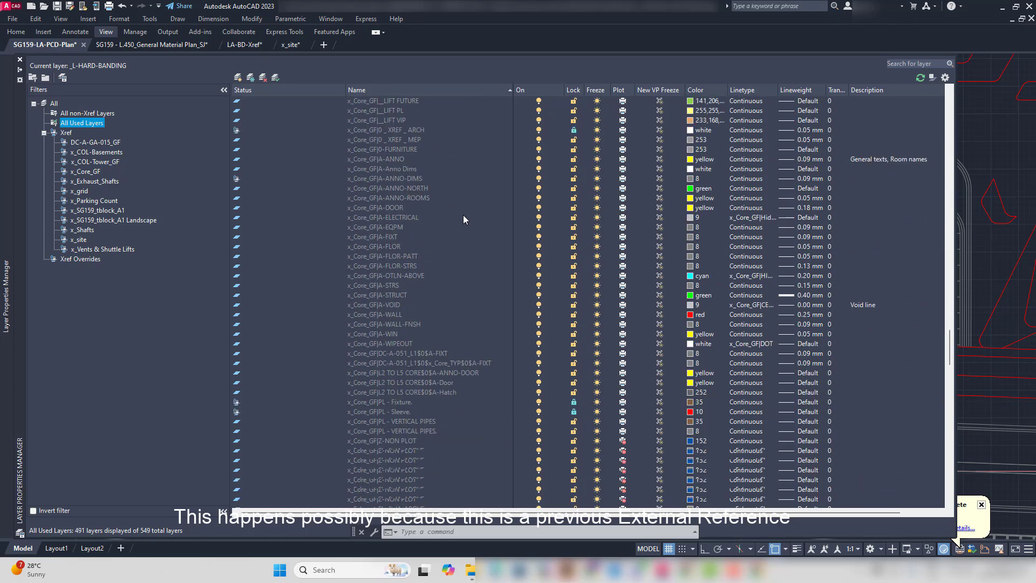
pyautogui.scroll(-6, 463, 218)
pyautogui.scroll(-8, 463, 218)
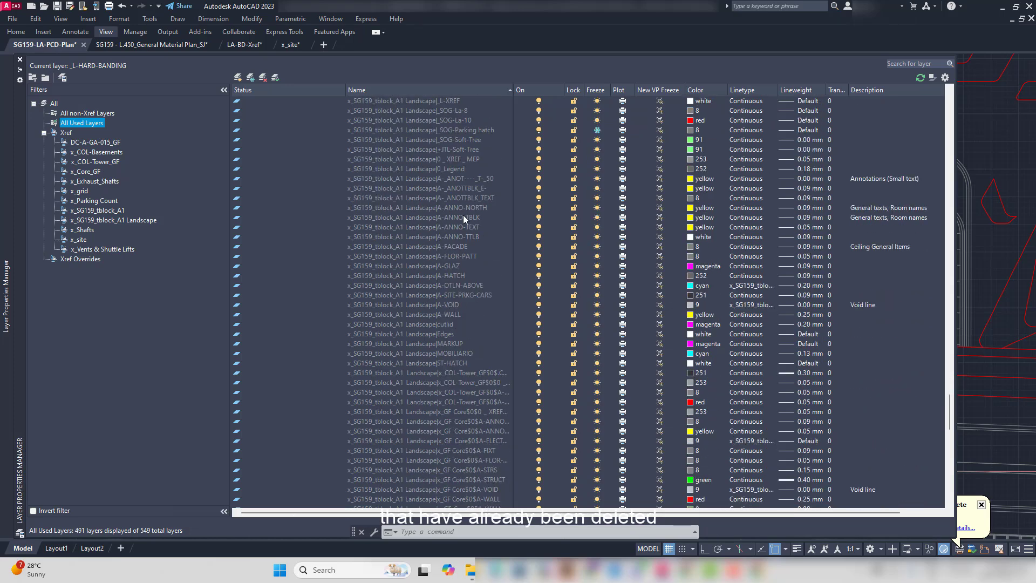
pyautogui.scroll(-9, 463, 217)
pyautogui.scroll(-3, 463, 217)
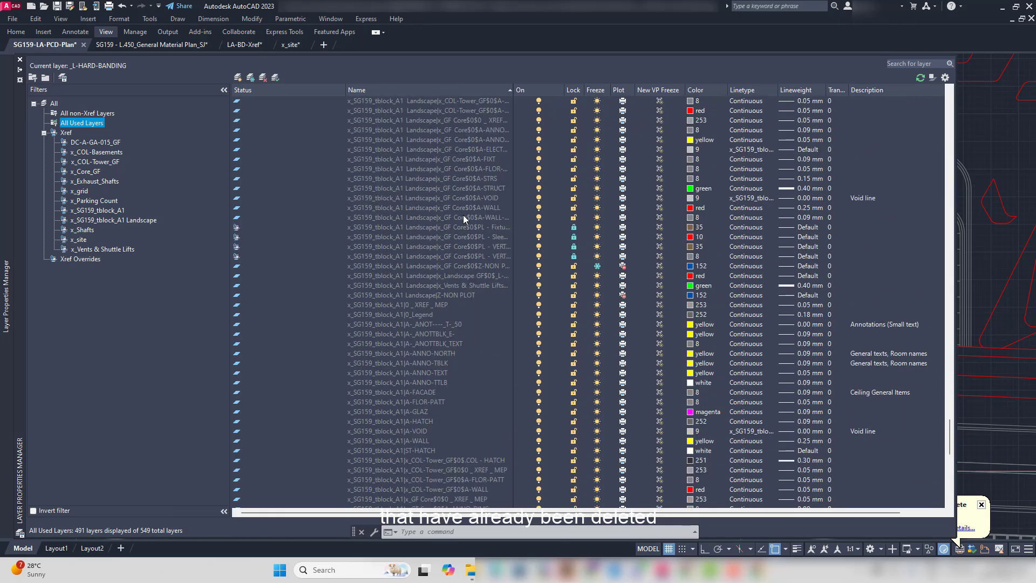
pyautogui.scroll(-7, 432, 229)
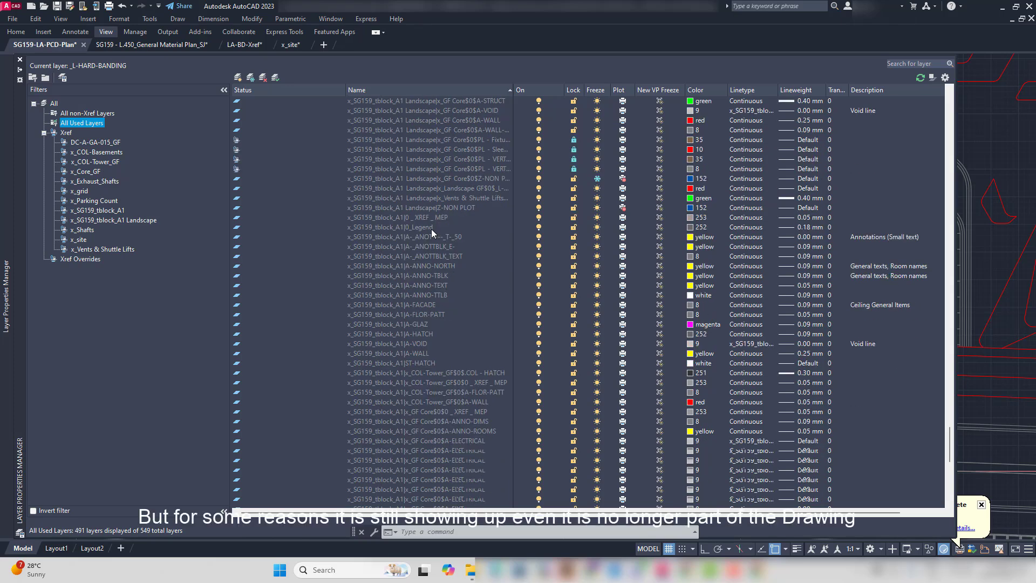
pyautogui.press('Up')
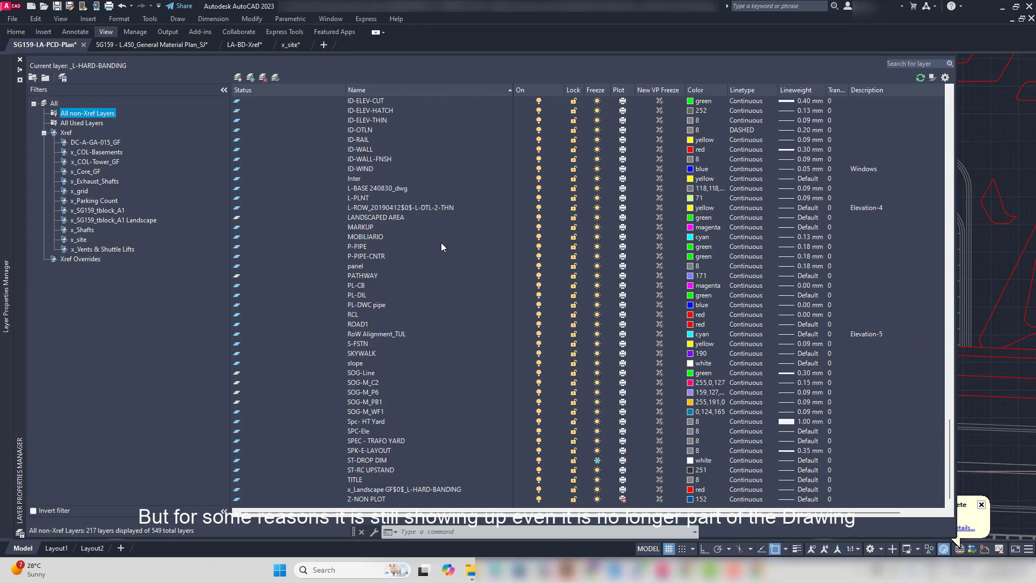
pyautogui.scroll(2, 441, 246)
pyautogui.click(20, 60)
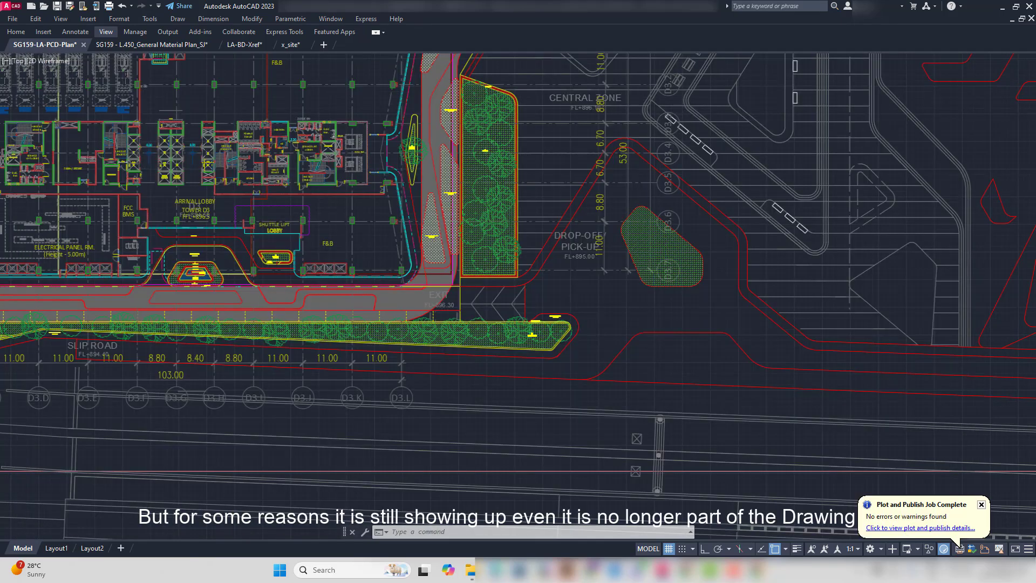
# - Compare the exit and drop-off area in SG159-LA-PCD-Plan with the green fill in the General Material Plan sheet
pyautogui.scroll(-1, 459, 322)
pyautogui.moveTo(459, 322)
pyautogui.mouseDown(button='middle')
pyautogui.moveTo(581, 342)
pyautogui.moveTo(530, 361)
pyautogui.mouseUp(button='middle')
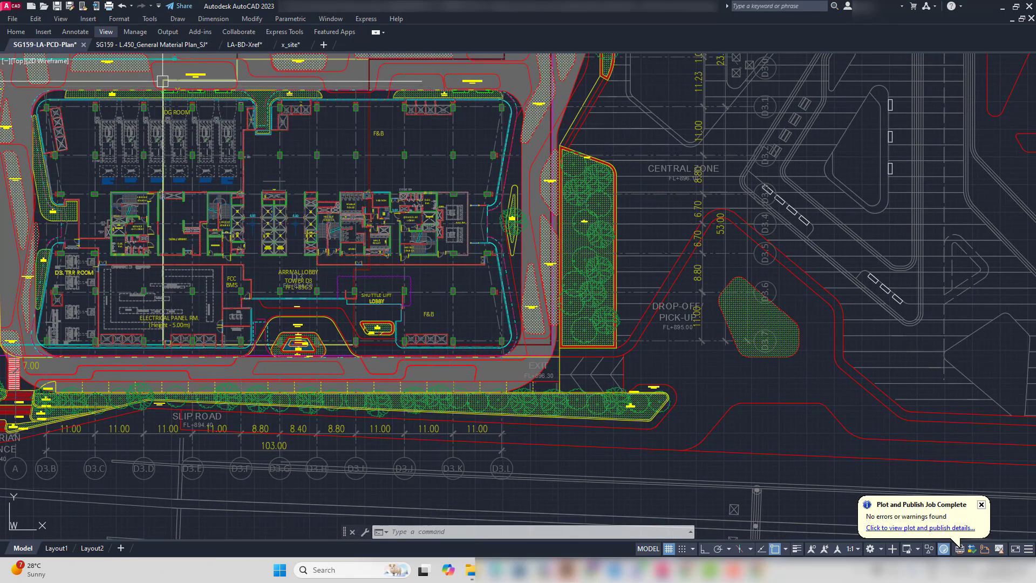
pyautogui.click(167, 45)
pyautogui.scroll(-6, 556, 335)
pyautogui.scroll(-4, 555, 334)
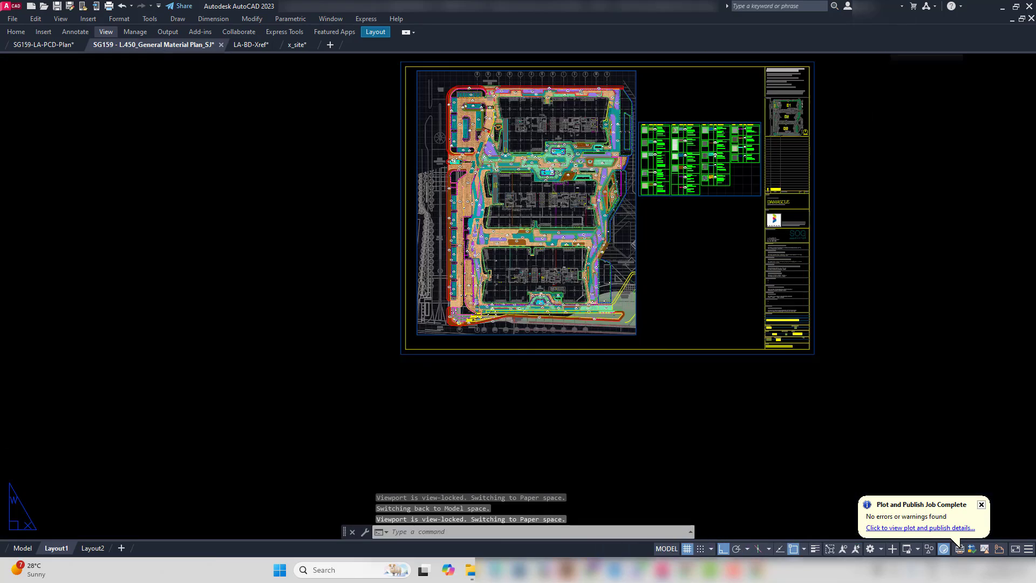
pyautogui.scroll(4, 566, 316)
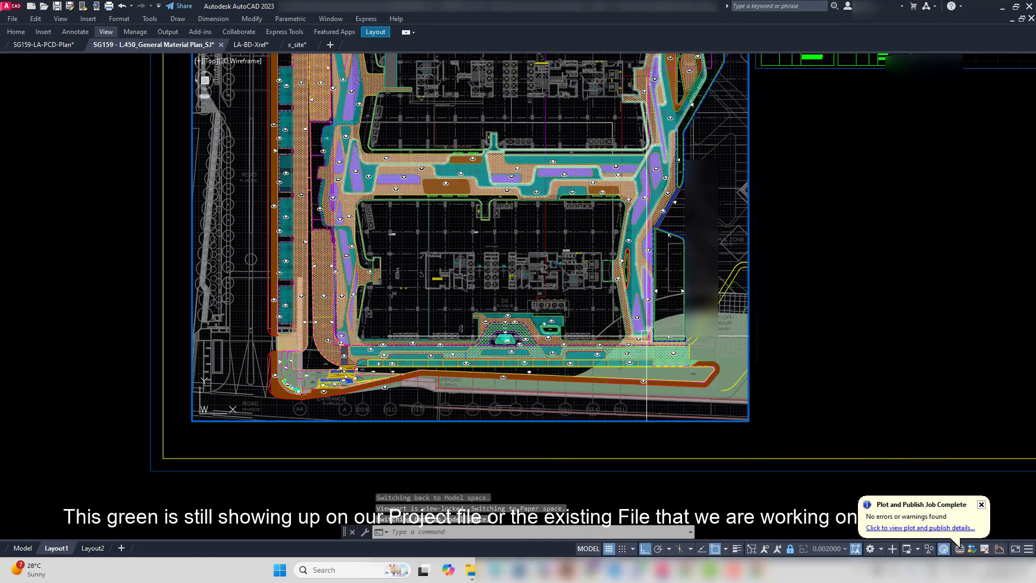
pyautogui.scroll(8, 522, 201)
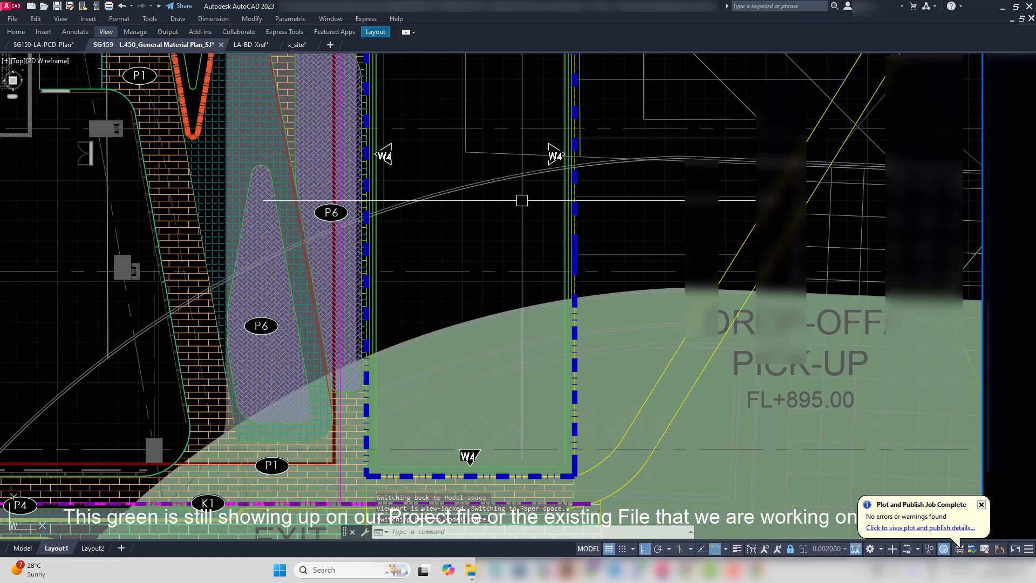
# - Preview the references nested in the sheet's plan Xref and open the SG159-LA-PCD-Plan reference file
pyautogui.click(522, 200)
pyautogui.rightClick(522, 201)
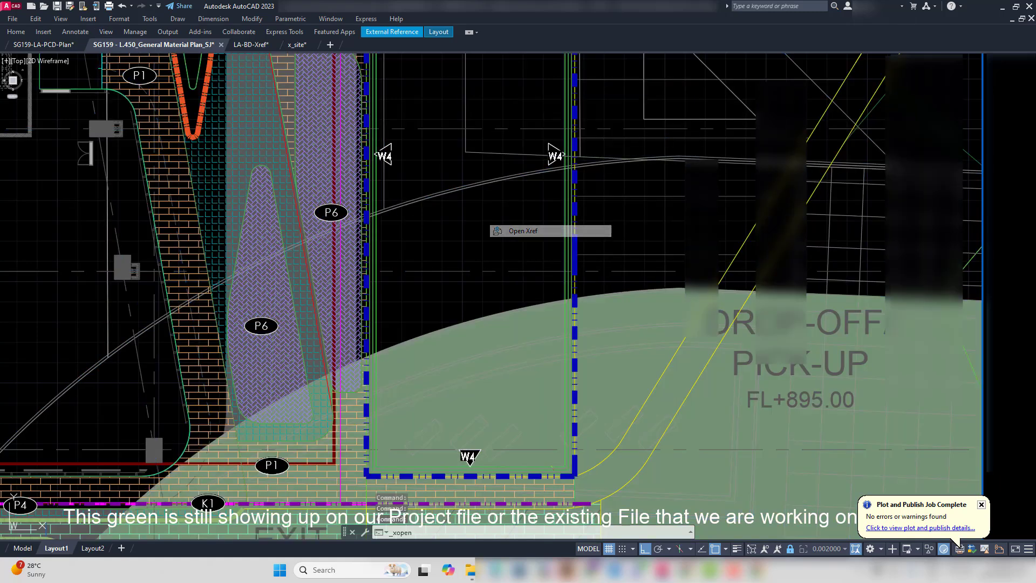
pyautogui.click(532, 240)
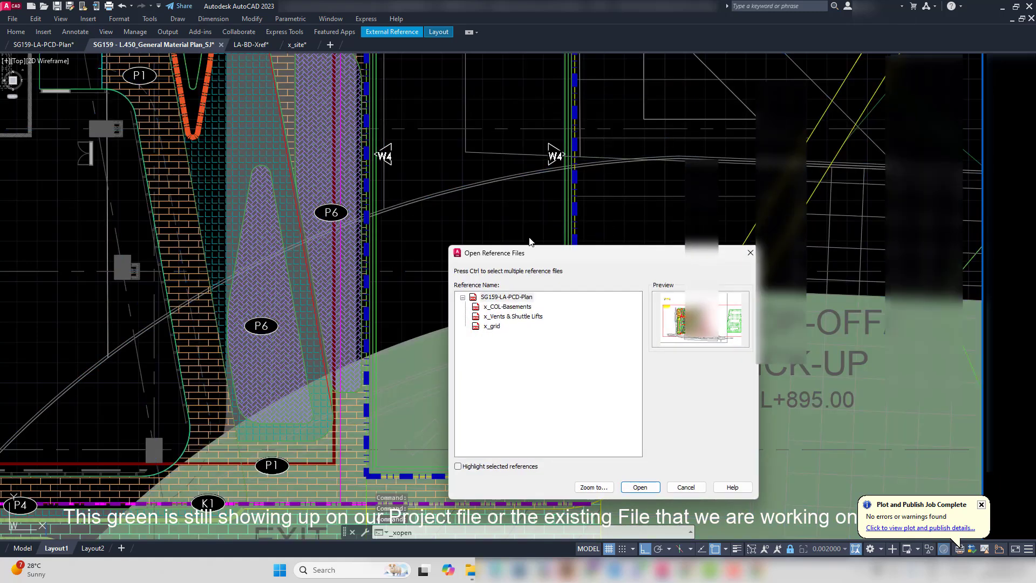
pyautogui.click(530, 321)
pyautogui.click(530, 308)
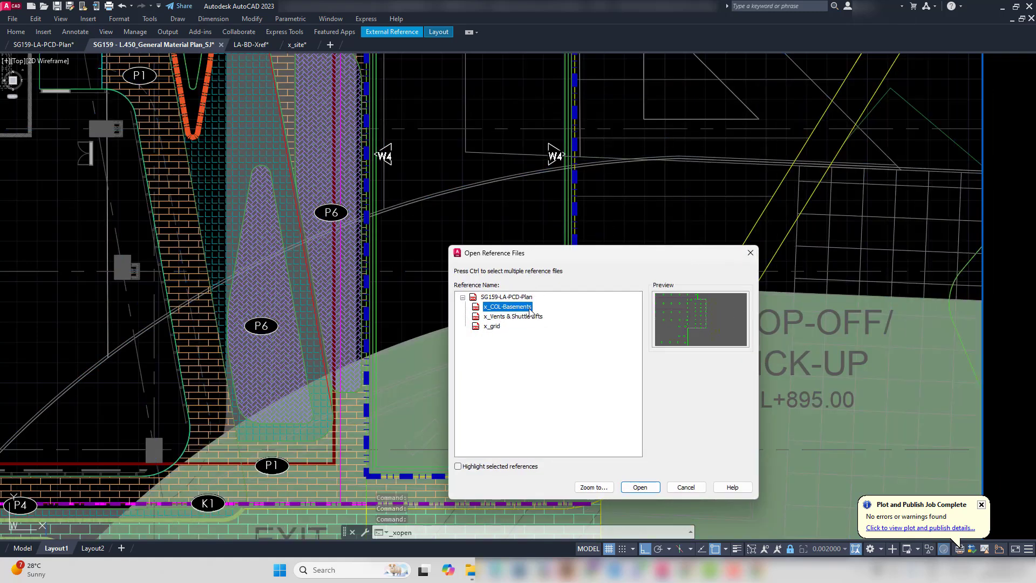
pyautogui.click(500, 330)
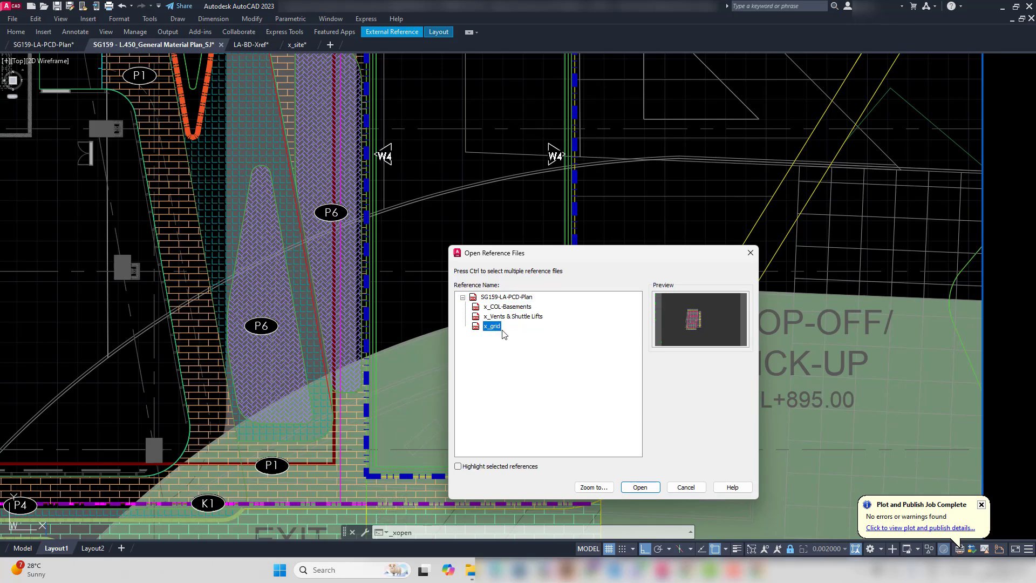
pyautogui.click(519, 299)
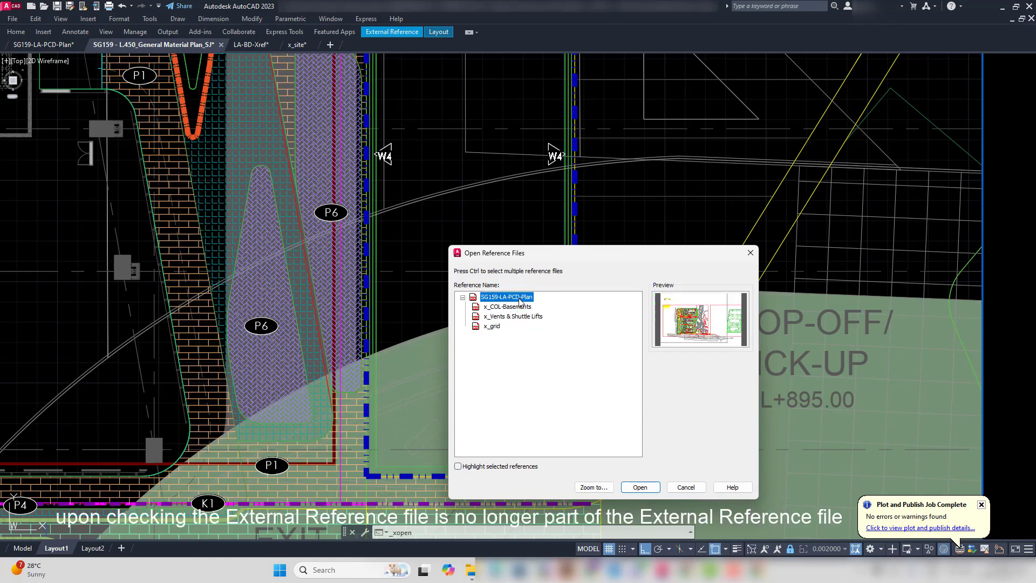
pyautogui.click(650, 488)
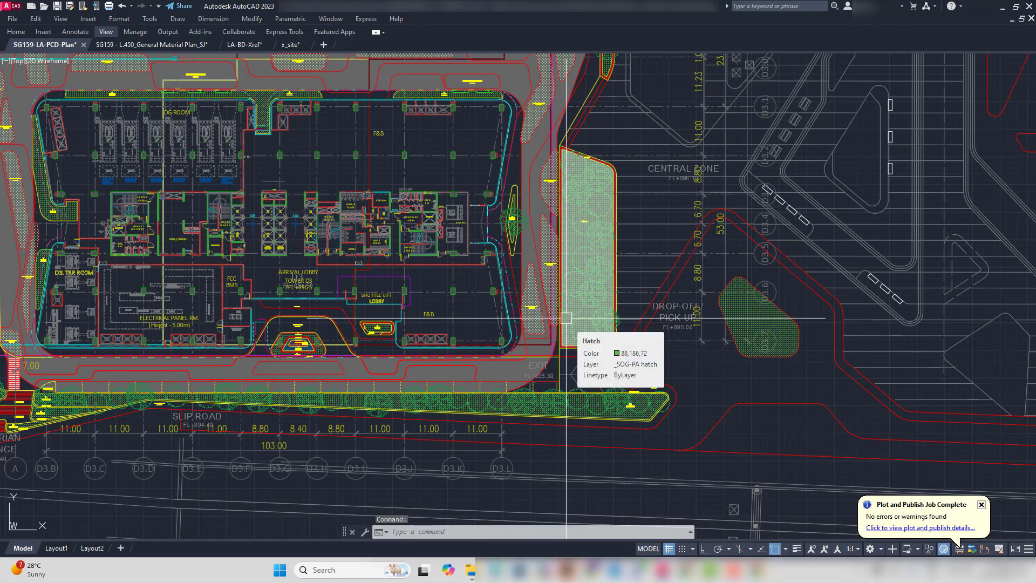
# - Review the external references listed for SG159-LA-PCD-Plan and close the list
pyautogui.scroll(-3, 566, 318)
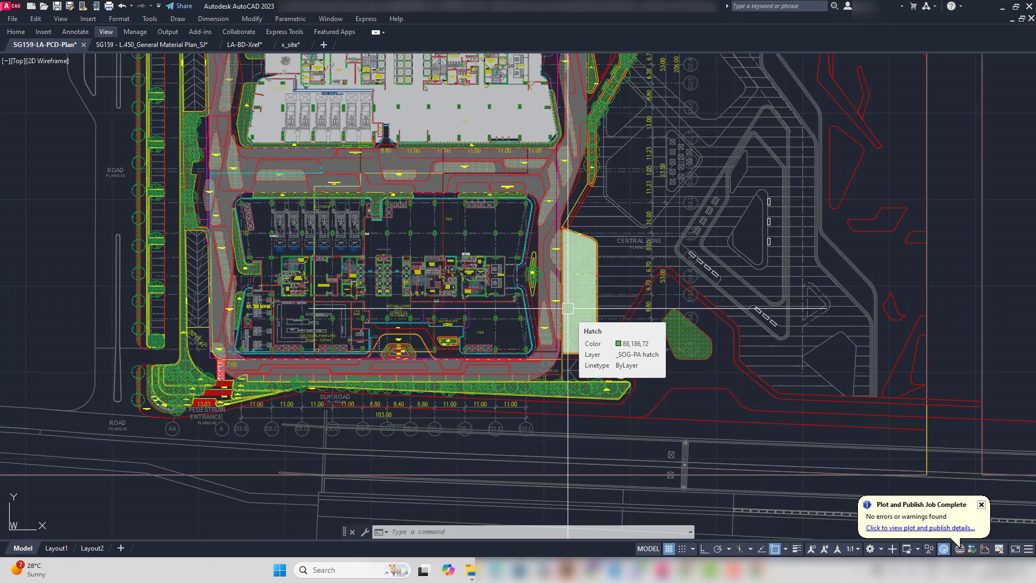
pyautogui.scroll(-5, 547, 318)
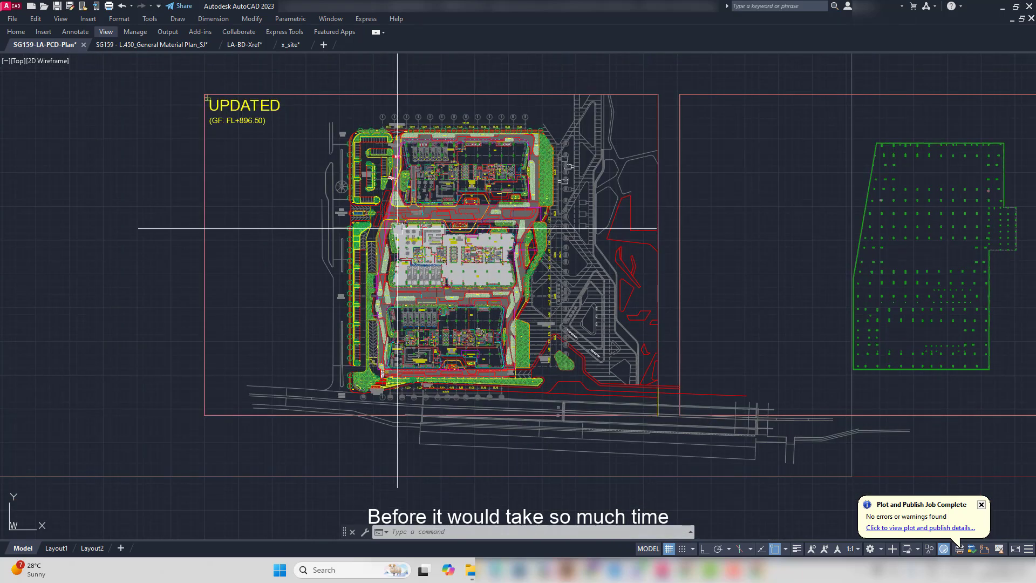
pyautogui.press('Return')
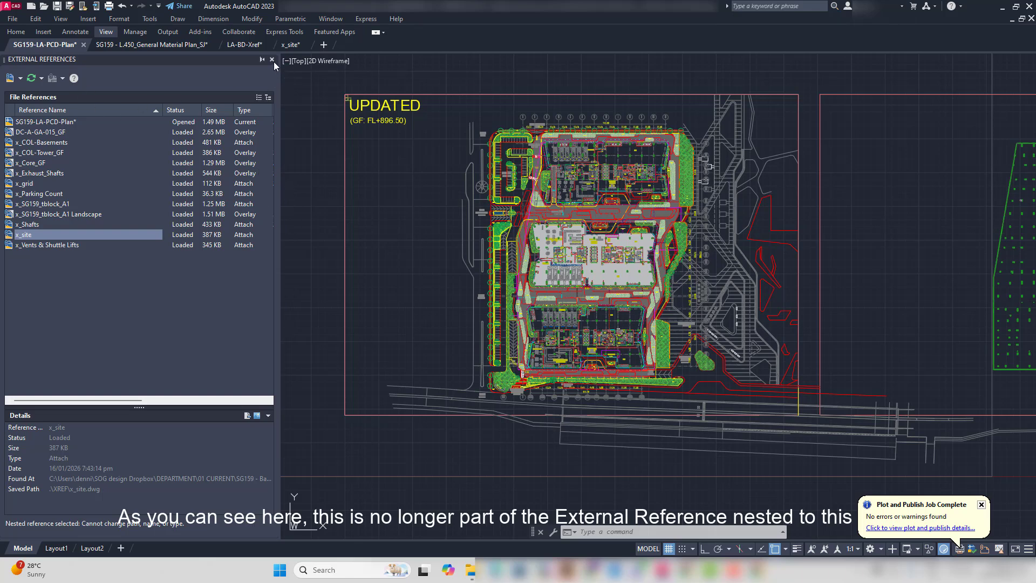
pyautogui.click(272, 60)
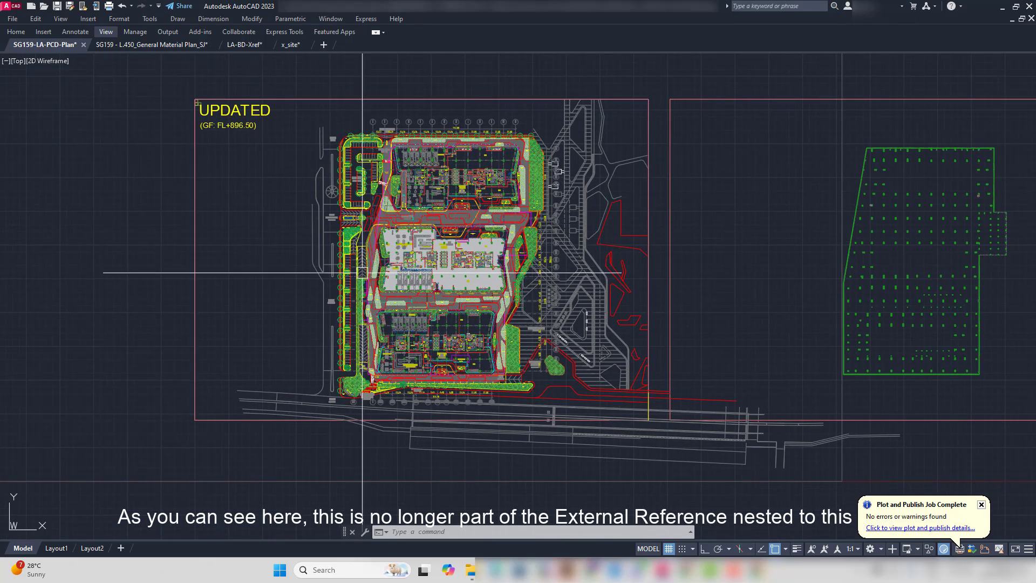
# - Copy all objects of SG159-LA-PCD-Plan to the clipboard with base point 0,0
pyautogui.scroll(-5, 362, 272)
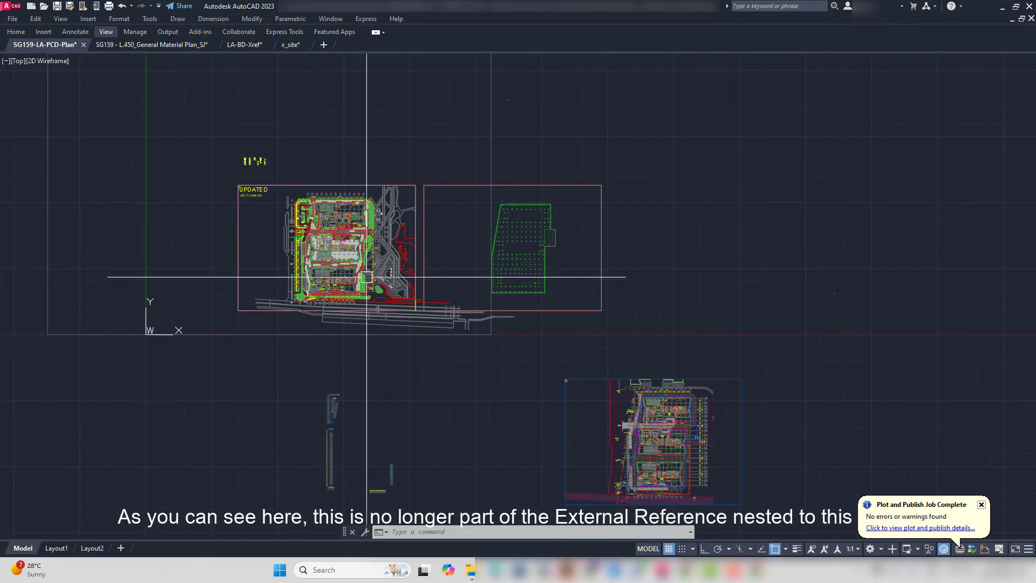
pyautogui.moveTo(367, 277); pyautogui.dragTo(373, 248, button='middle')
pyautogui.hotkey('ctrl', 'a')
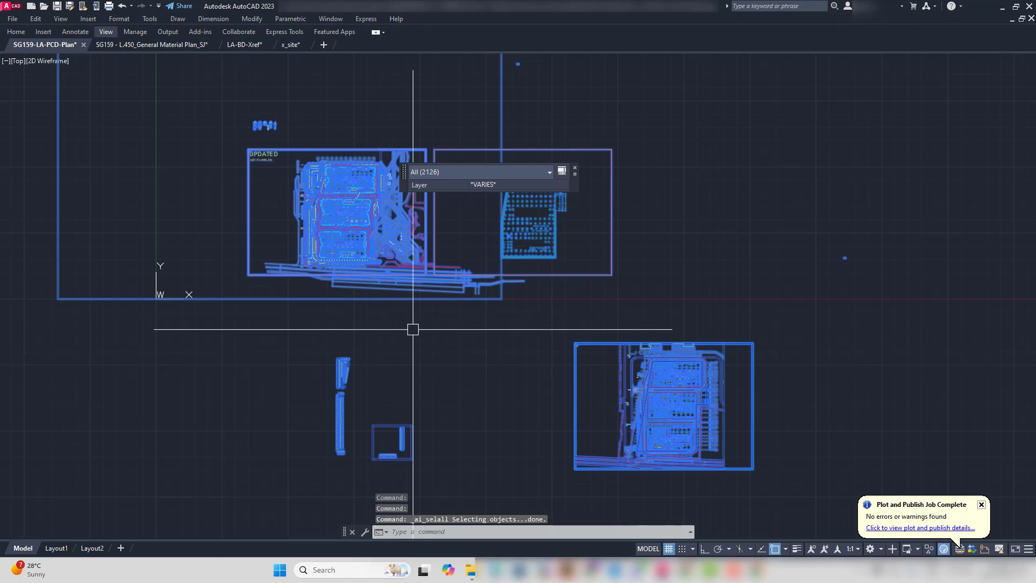
pyautogui.press('Escape')
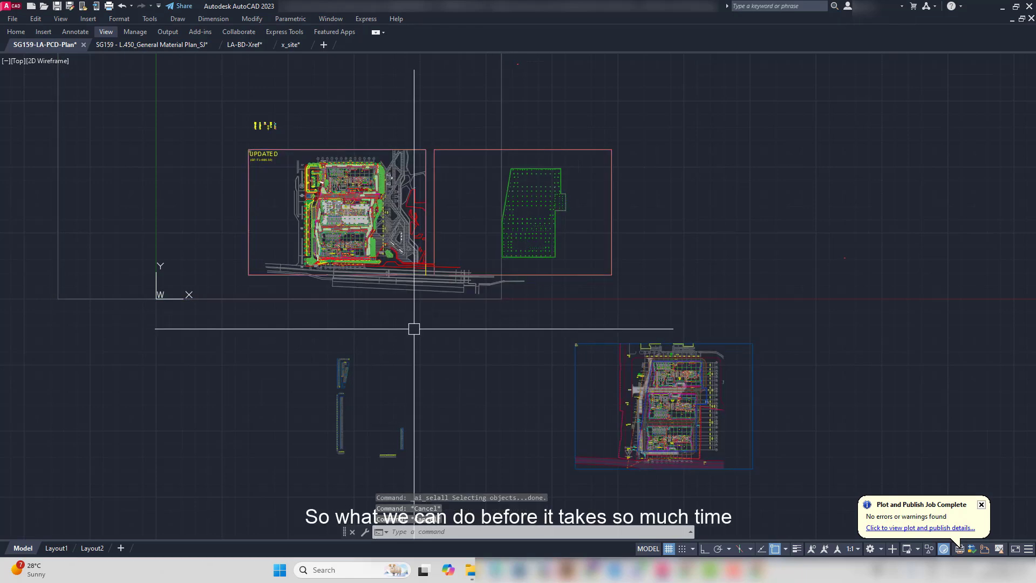
pyautogui.hotkey('ctrl', 'shift', 'c')
pyautogui.write('0')
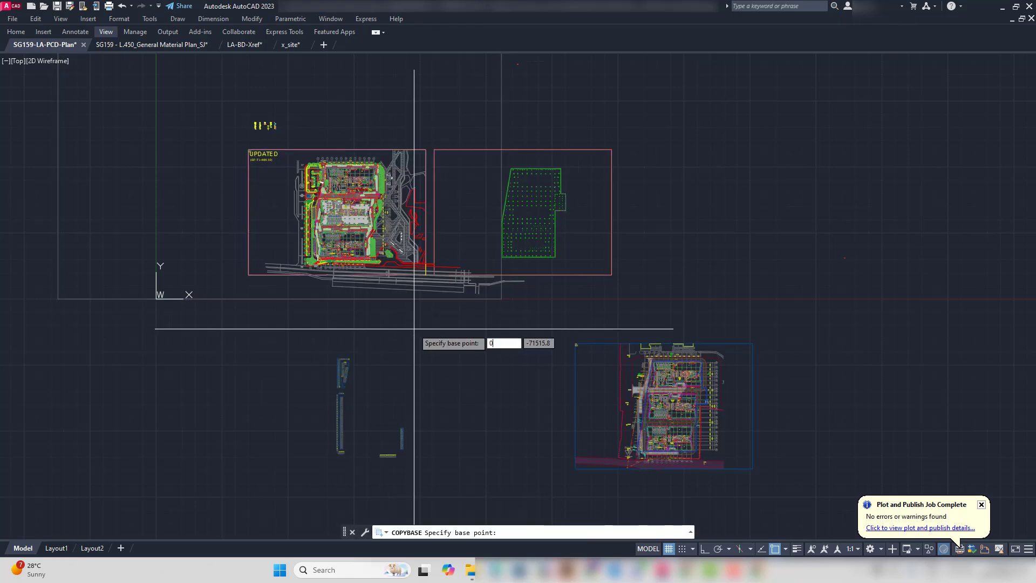
pyautogui.write(',0')
pyautogui.press('Return')
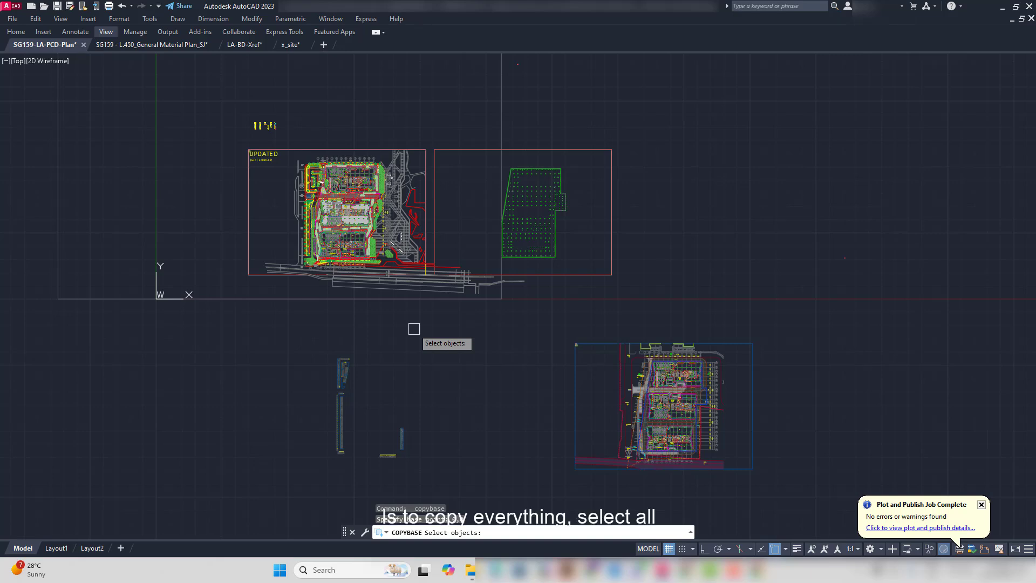
pyautogui.press('Return')
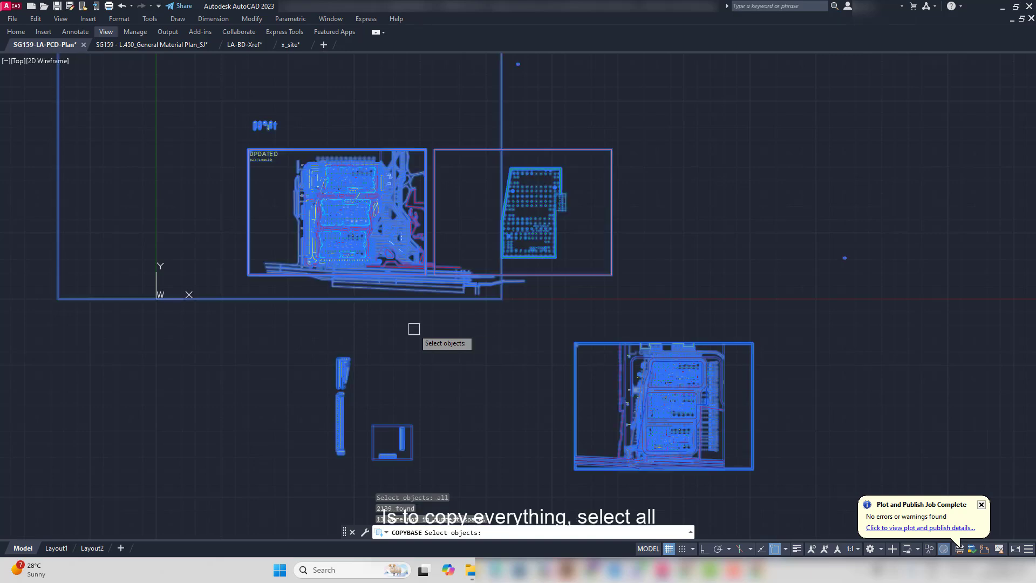
pyautogui.press('Return')
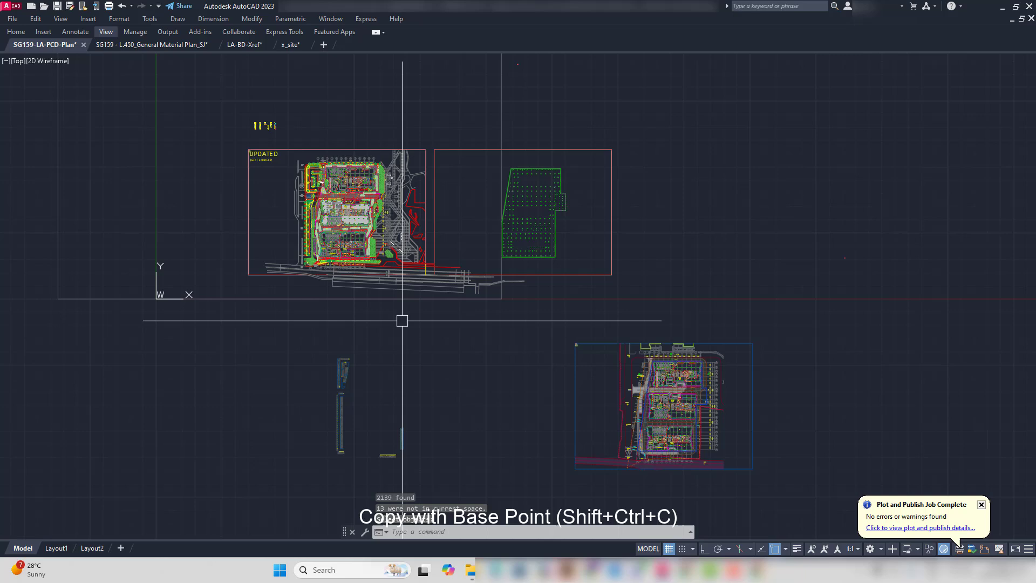
# - Create a new drawing, paste the copied objects at insertion point 0,0 and show the drawing's full extents
pyautogui.click(324, 46)
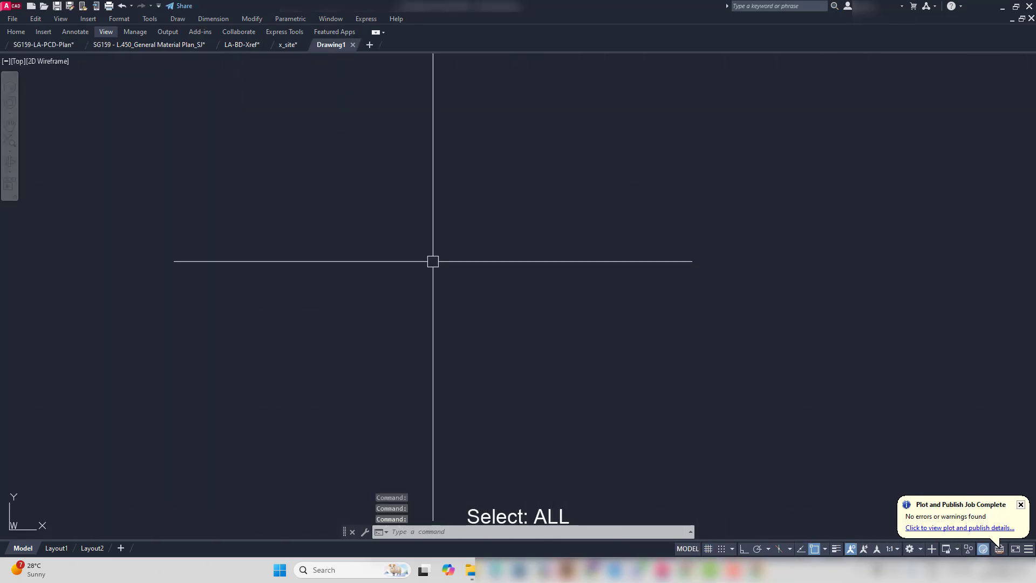
pyautogui.hotkey('ctrl', 'v')
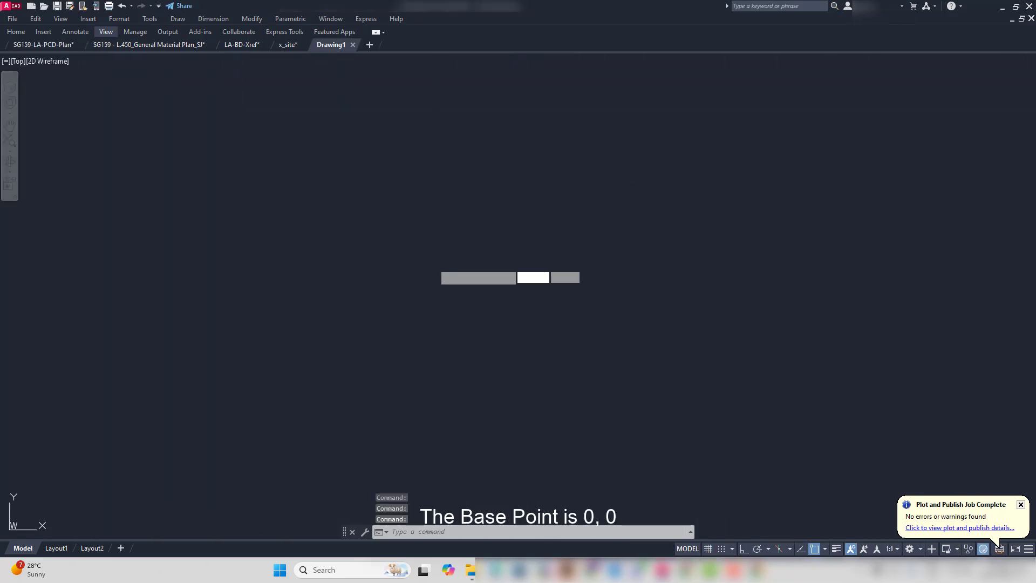
pyautogui.write('0,0')
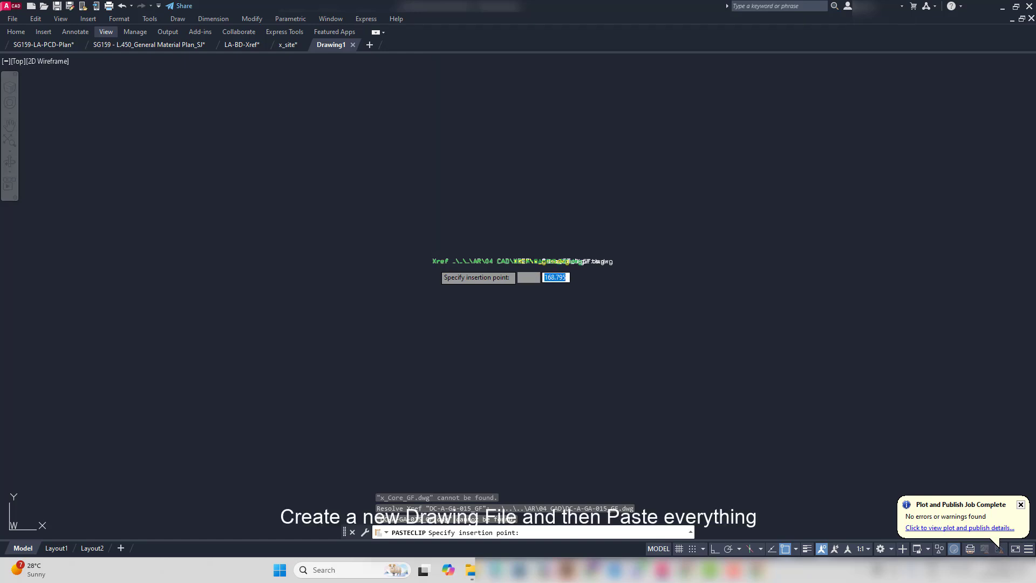
pyautogui.press('Return')
pyautogui.press('Escape')
pyautogui.press('Escape')
pyautogui.press('Escape')
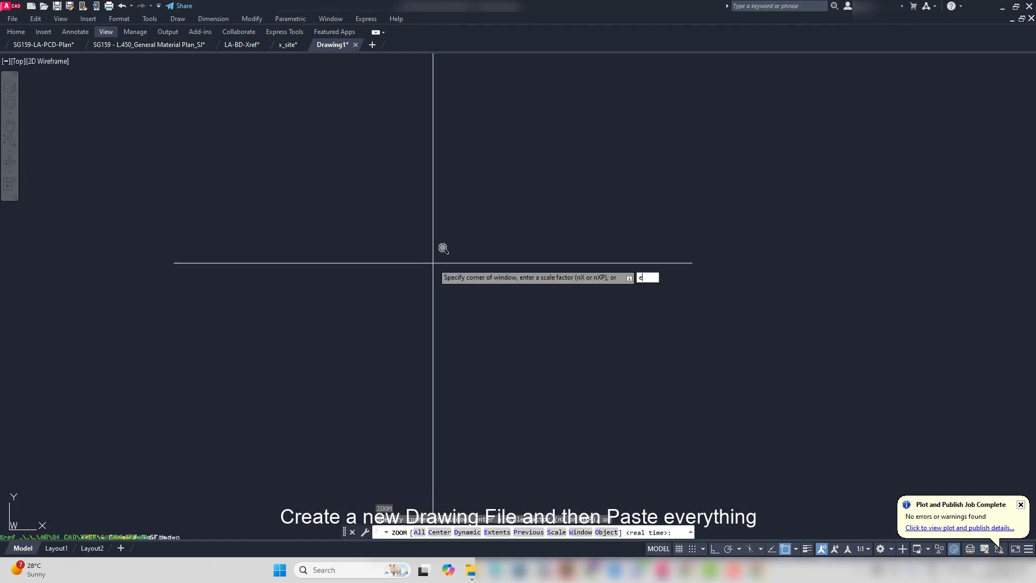
pyautogui.doubleClick(437, 254)
pyautogui.scroll(-3, 416, 249)
# - Repath the missing x_COL-Basements reference in the new drawing to the x_COL-Basements file in the XREF folder
pyautogui.write('xr')
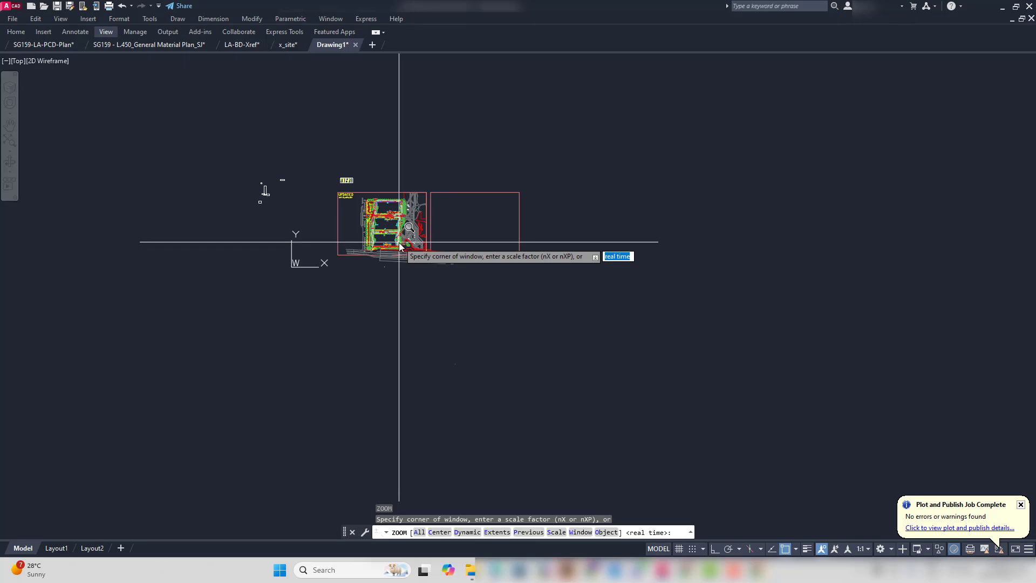
pyautogui.press('Return')
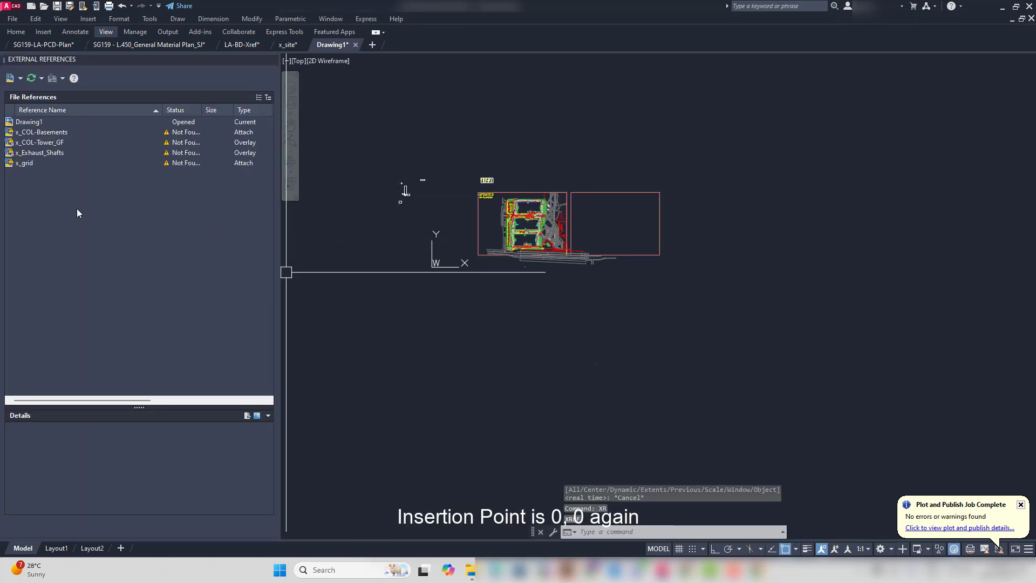
pyautogui.click(64, 136)
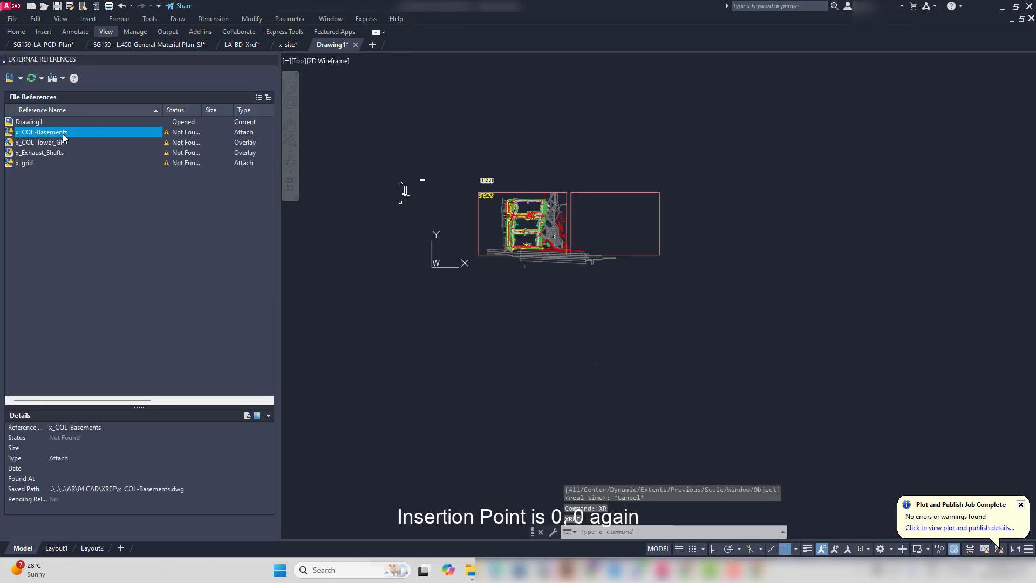
pyautogui.rightClick(63, 138)
pyautogui.click(169, 347)
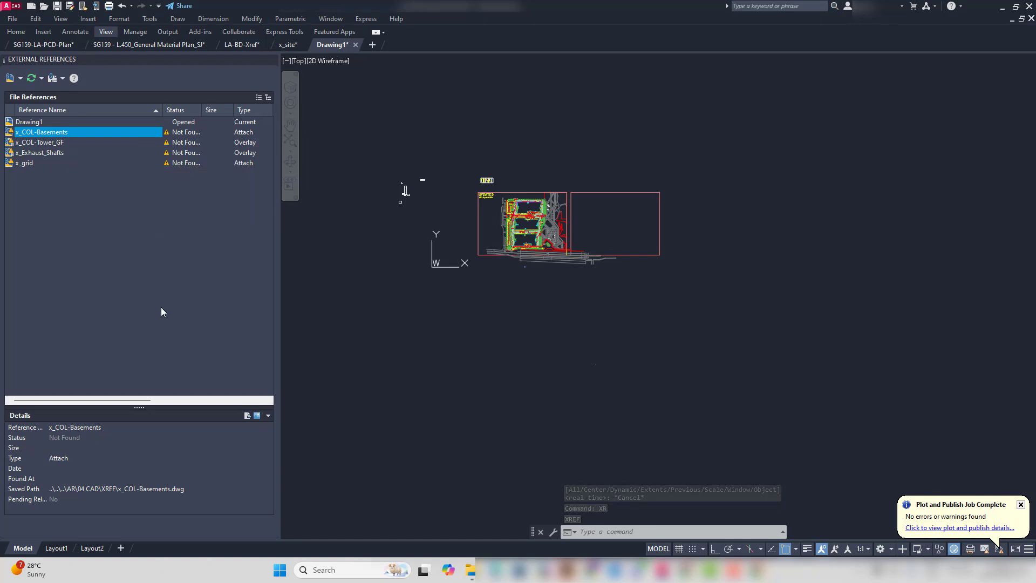
pyautogui.click(171, 490)
pyautogui.click(268, 490)
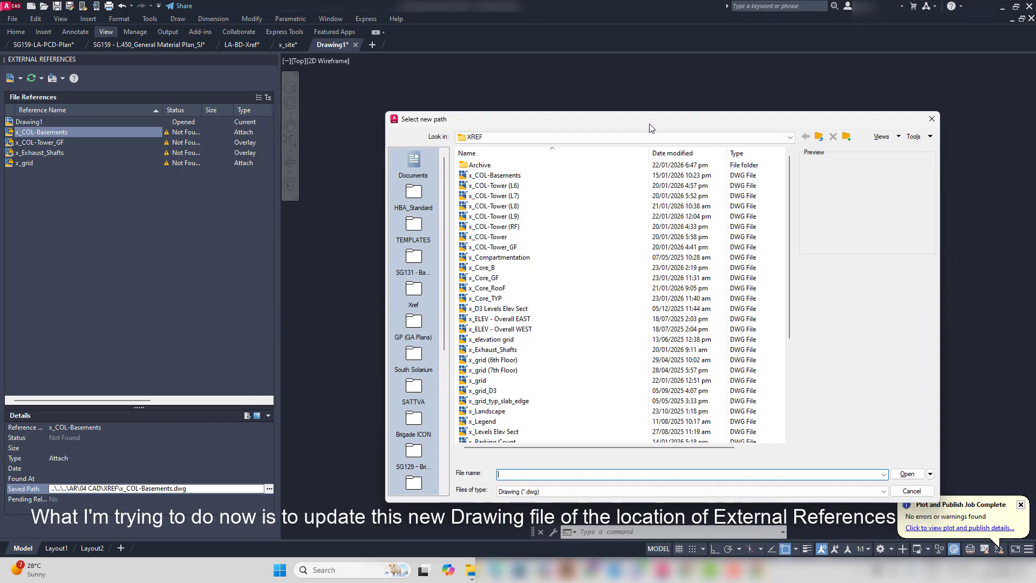
pyautogui.click(566, 175)
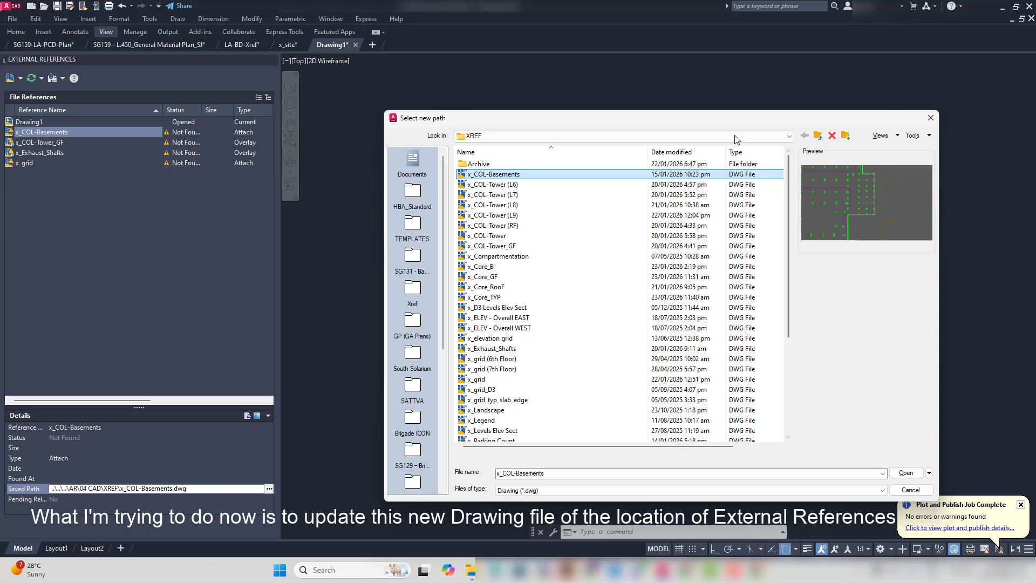
pyautogui.moveTo(734, 113); pyautogui.dragTo(719, 166)
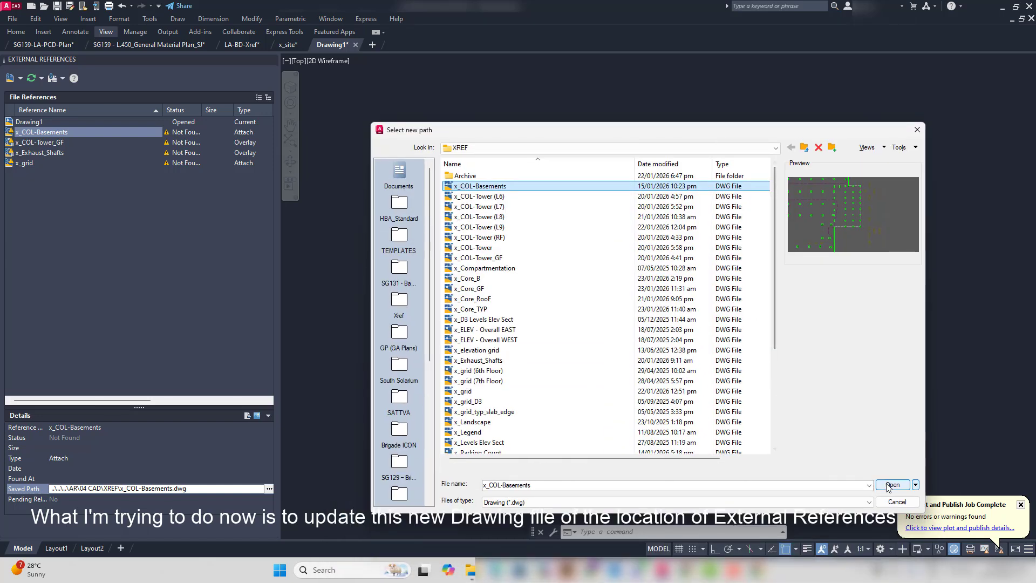
pyautogui.click(891, 530)
pyautogui.click(542, 297)
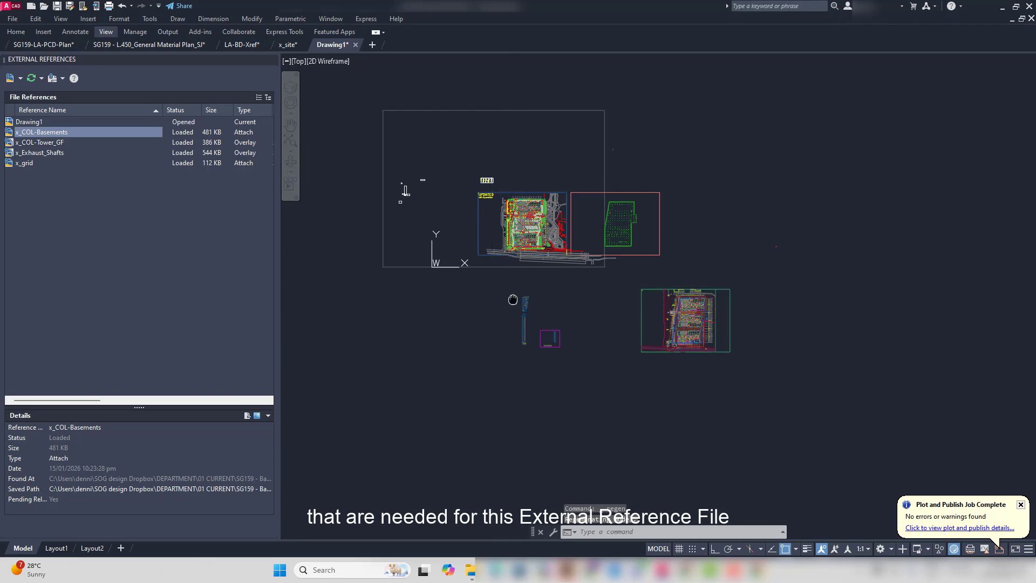
# - Check the pasted plan around the drop-off area in the new drawing and return to SG159-LA-PCD-Plan
pyautogui.scroll(8, 548, 268)
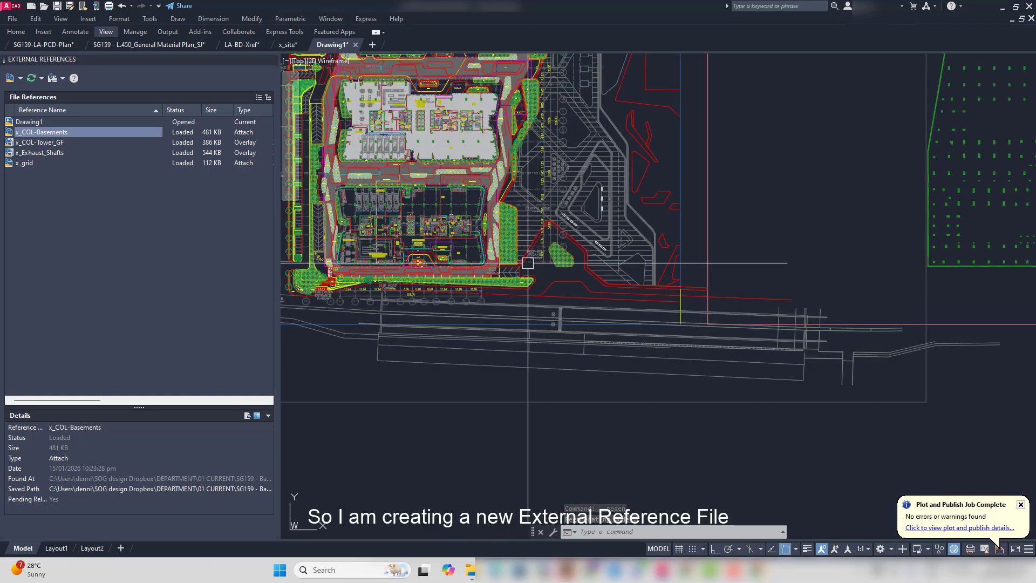
pyautogui.click(59, 48)
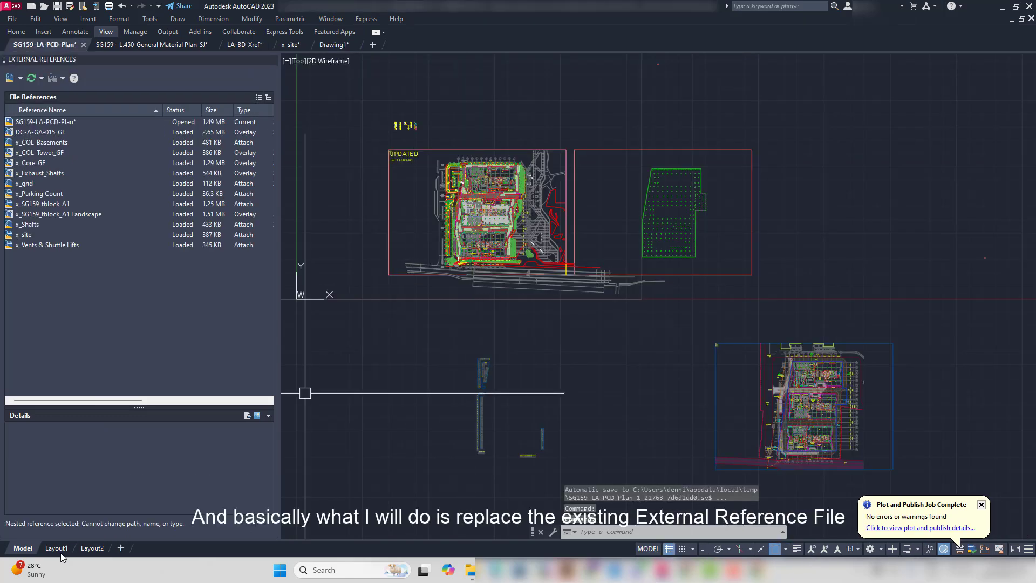
# - Copy all objects on Layout1 of SG159-LA-PCD-Plan, including the title block, to the clipboard with base point 0,0
pyautogui.click(57, 548)
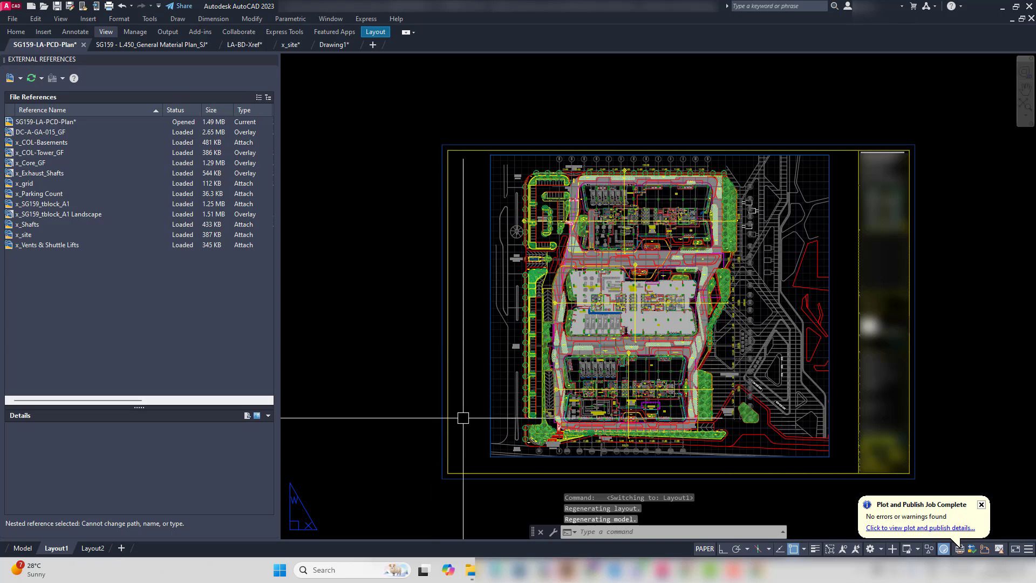
pyautogui.hotkey('ctrl', 'shift', 'c')
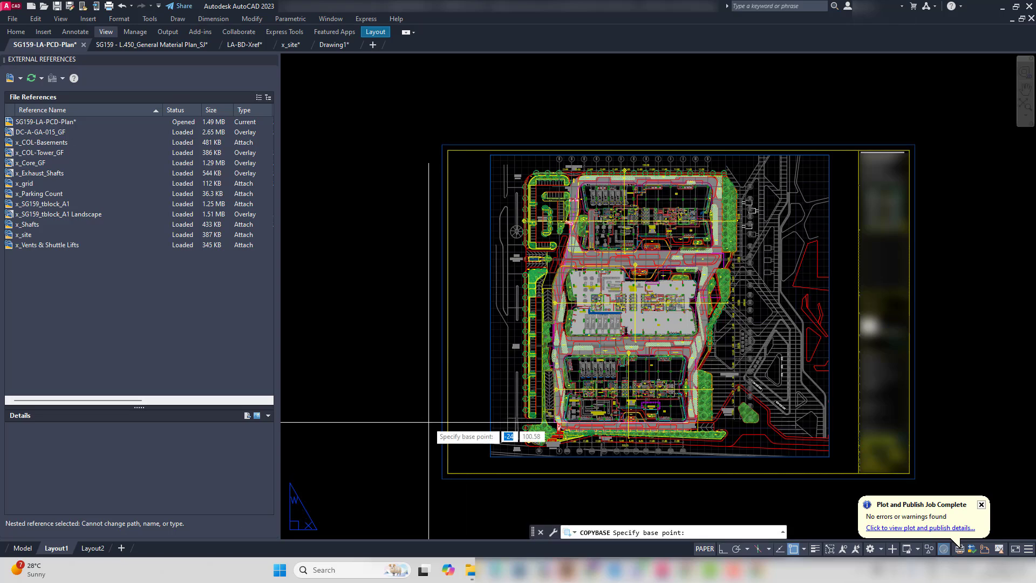
pyautogui.write('0,0')
pyautogui.press('Return')
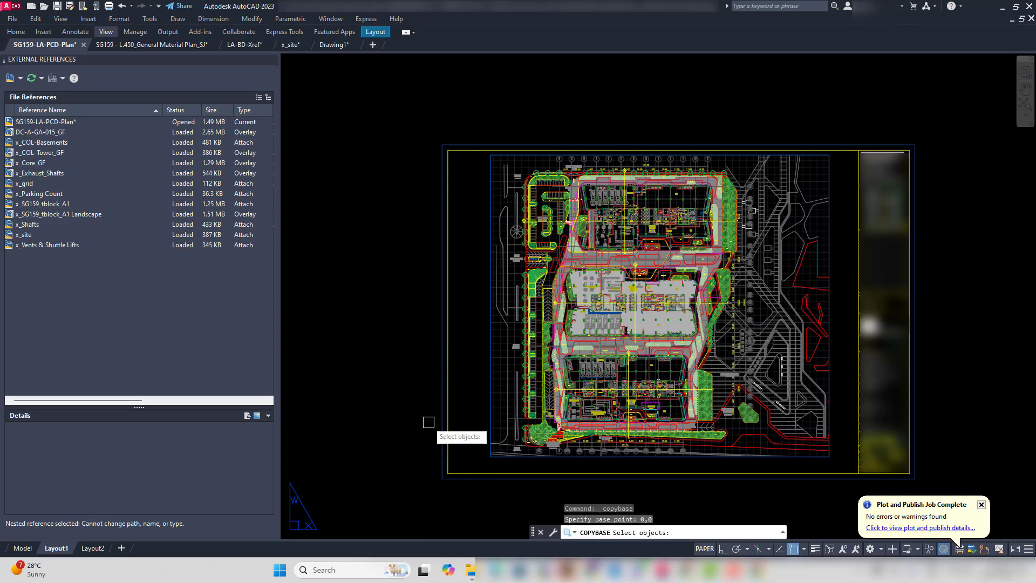
pyautogui.write('all')
pyautogui.press('Return')
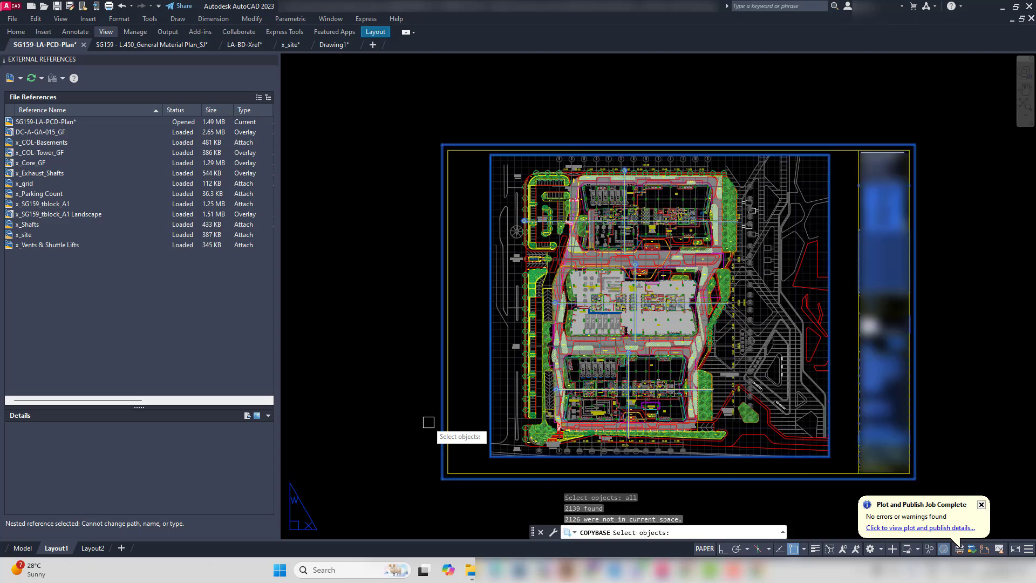
pyautogui.press('Return')
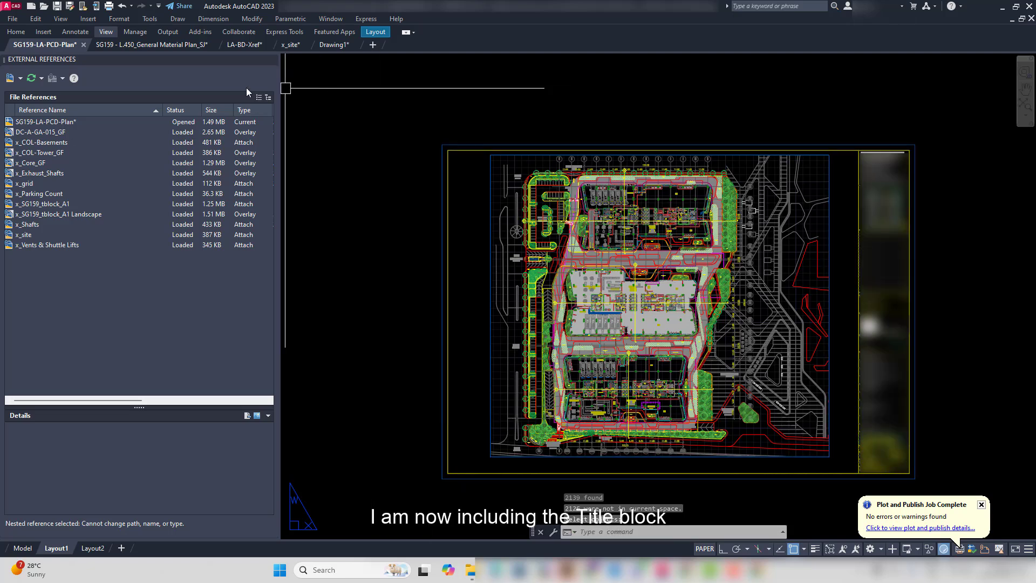
# - Go to Layout1 of Drawing1, clear its default viewport and zoom to the layout's extents
pyautogui.click(334, 46)
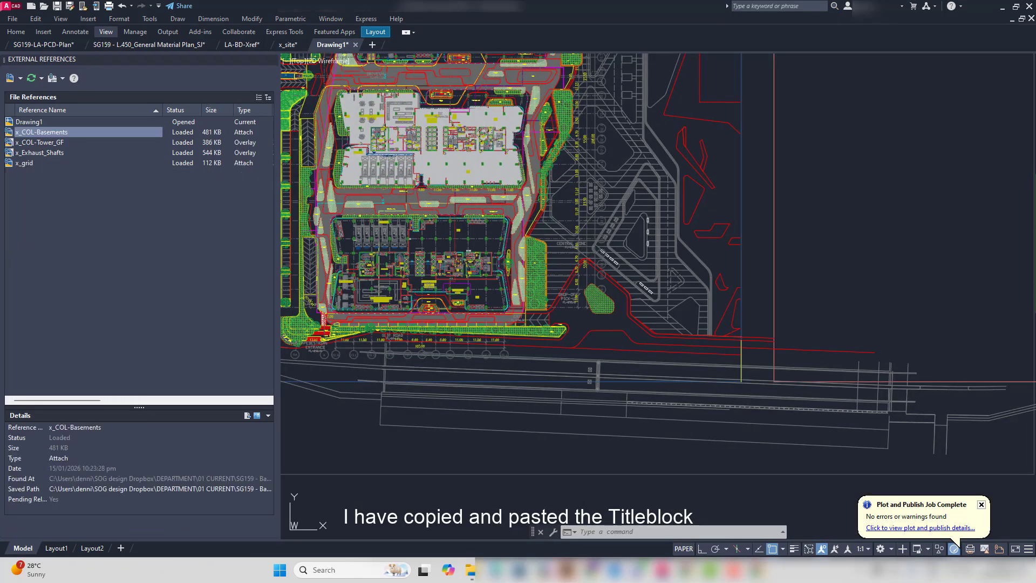
pyautogui.click(50, 550)
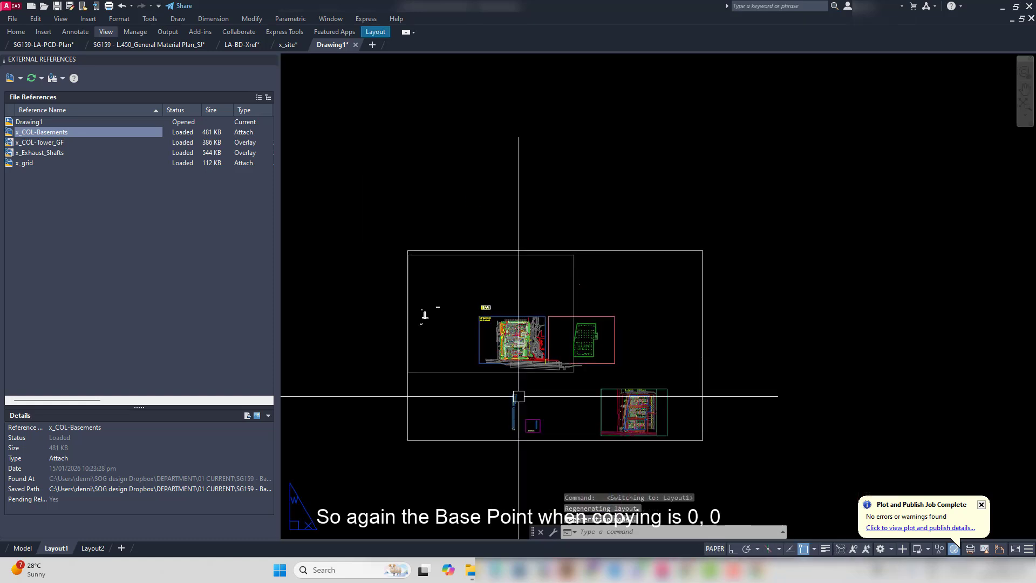
pyautogui.write('z')
pyautogui.press('Return')
pyautogui.write('e')
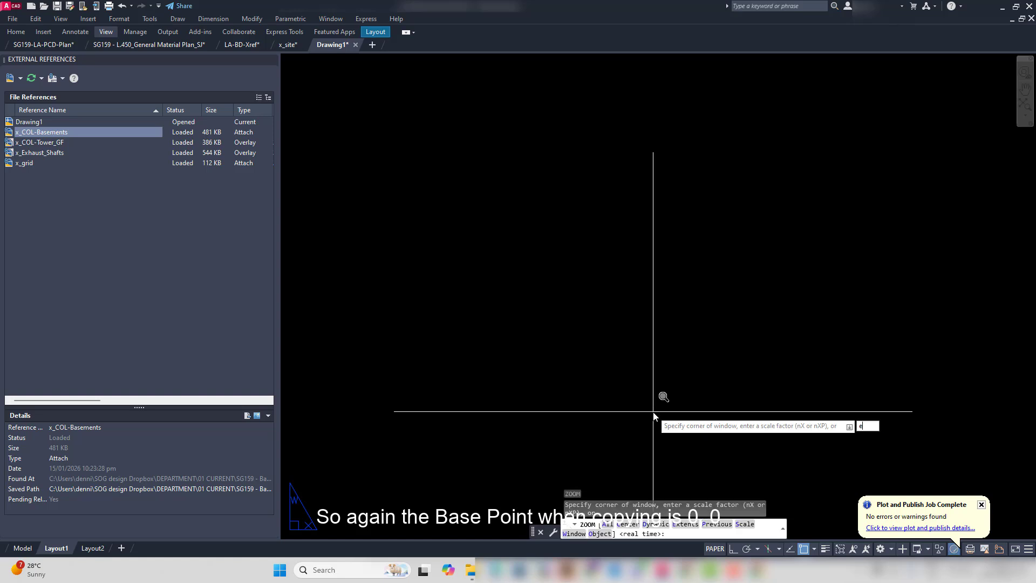
pyautogui.press('Return')
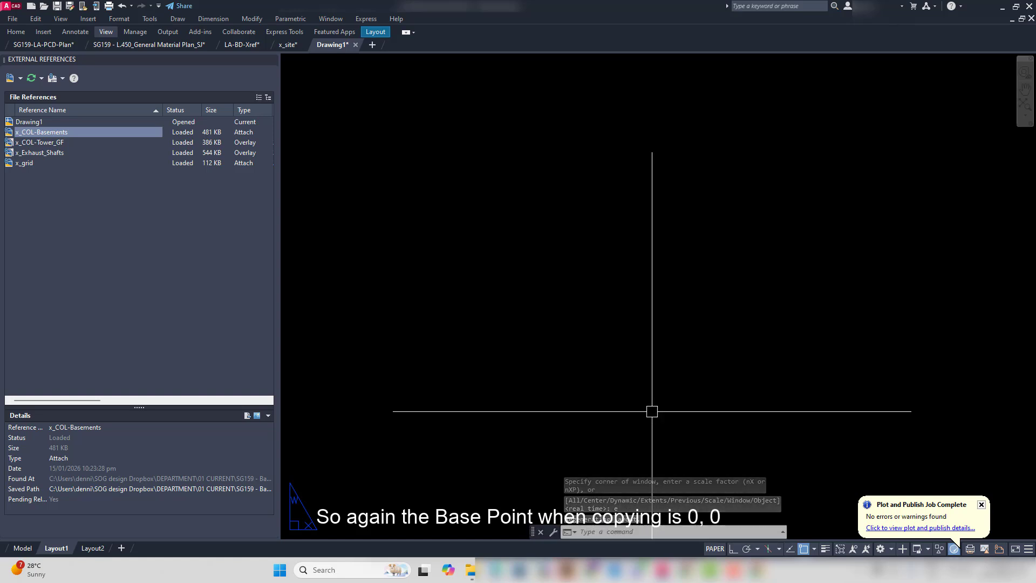
# - Paste the copied layout objects into Layout1 of Drawing1 at insertion point 0,0 and zoom to the extents
pyautogui.hotkey('ctrl', 'v')
pyautogui.write('0,0')
pyautogui.press('Return')
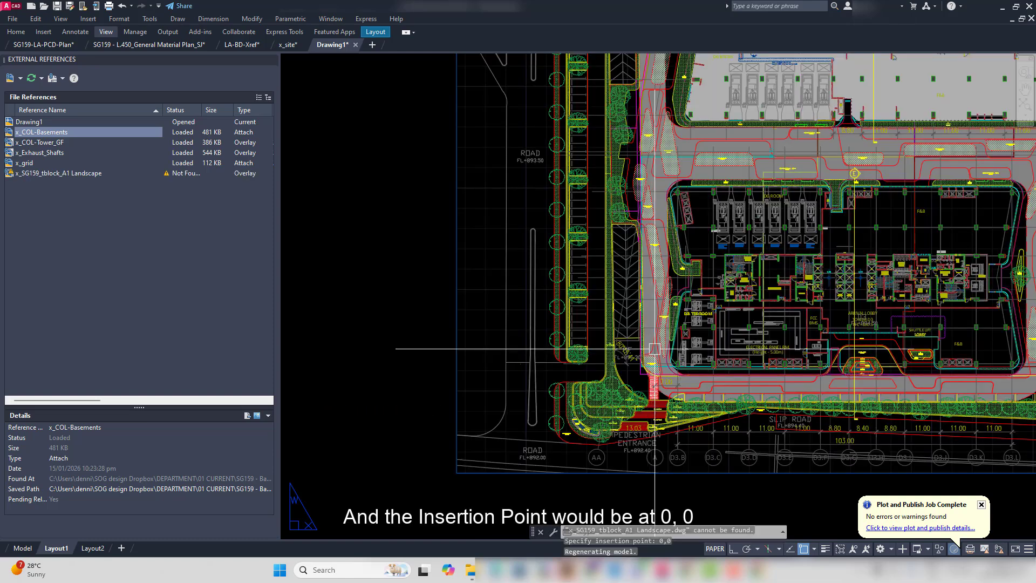
pyautogui.write('z')
pyautogui.press('Return')
pyautogui.write('e')
pyautogui.press('Return')
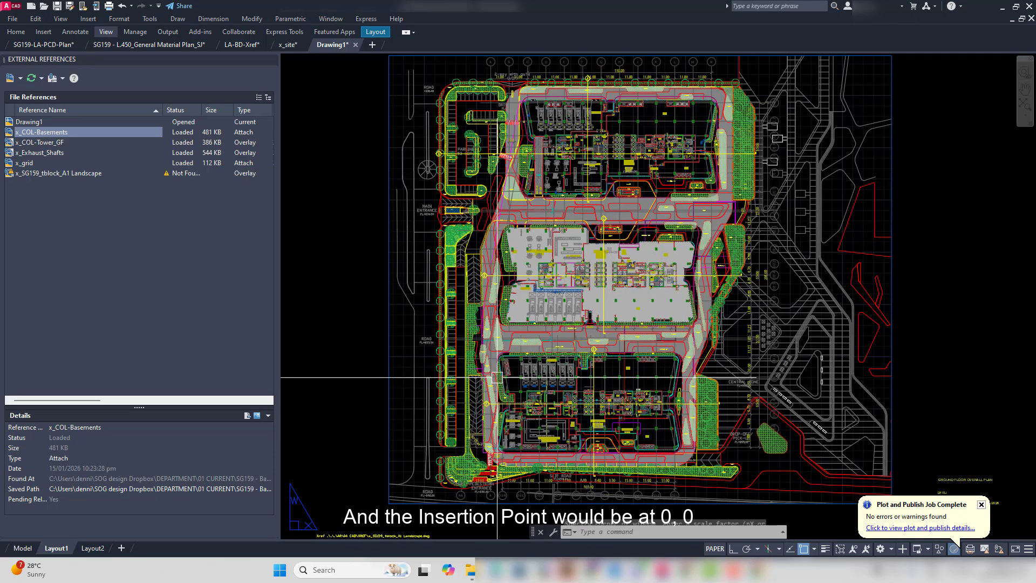
# - Repath the missing x_SG159_tblock_A1 Landscape reference to the x_SG159_tblock_A1 Landscape file in the XREF folder and show the whole sheet
pyautogui.click(83, 174)
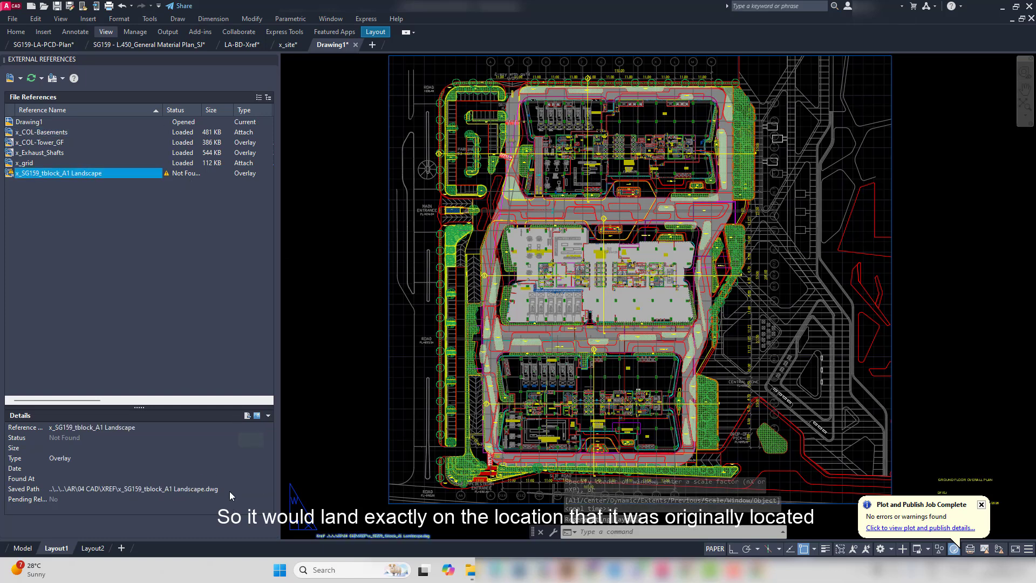
pyautogui.click(213, 490)
pyautogui.click(269, 489)
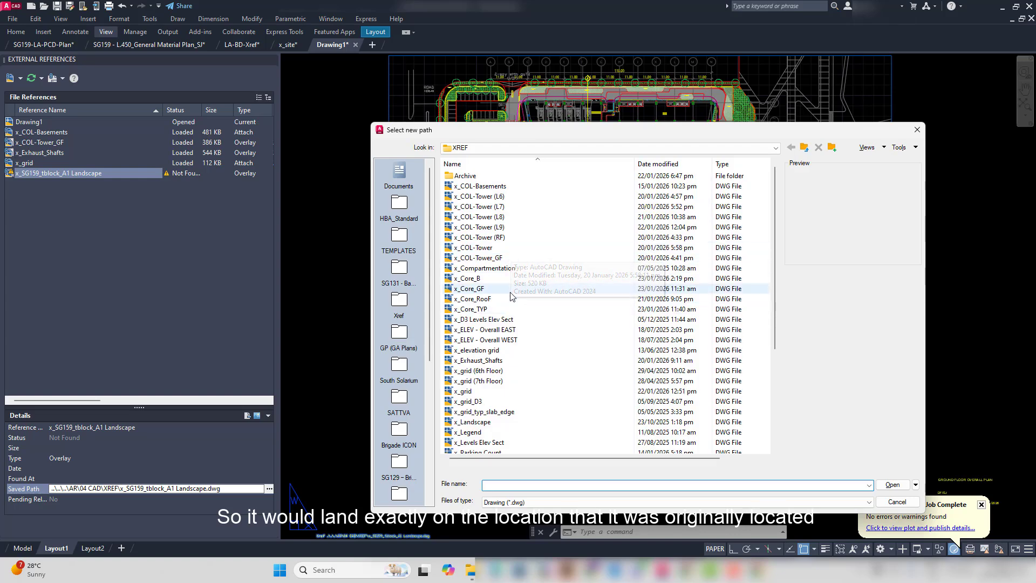
pyautogui.scroll(-1, 543, 335)
pyautogui.scroll(-2, 550, 360)
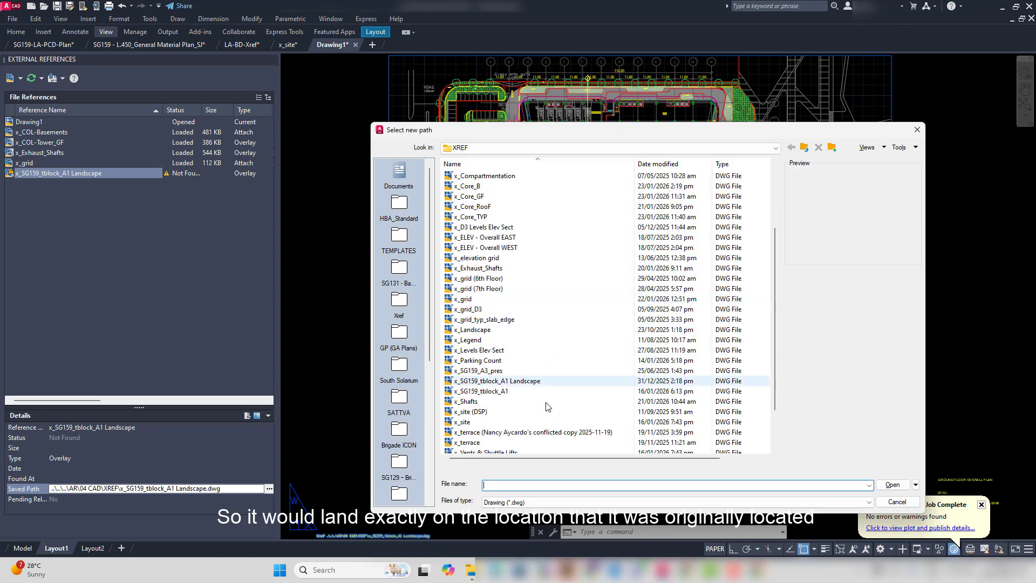
pyautogui.click(537, 381)
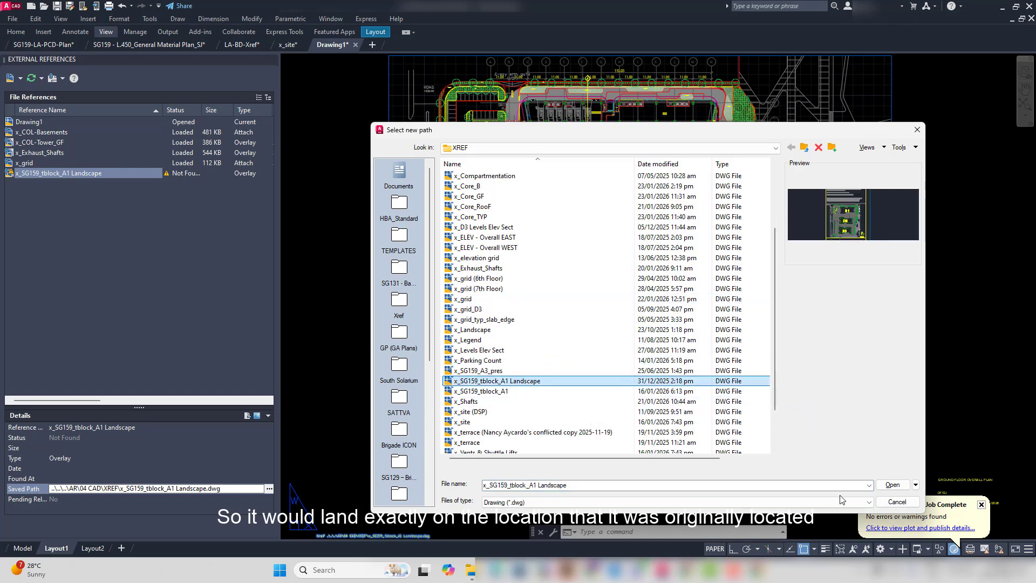
pyautogui.click(892, 484)
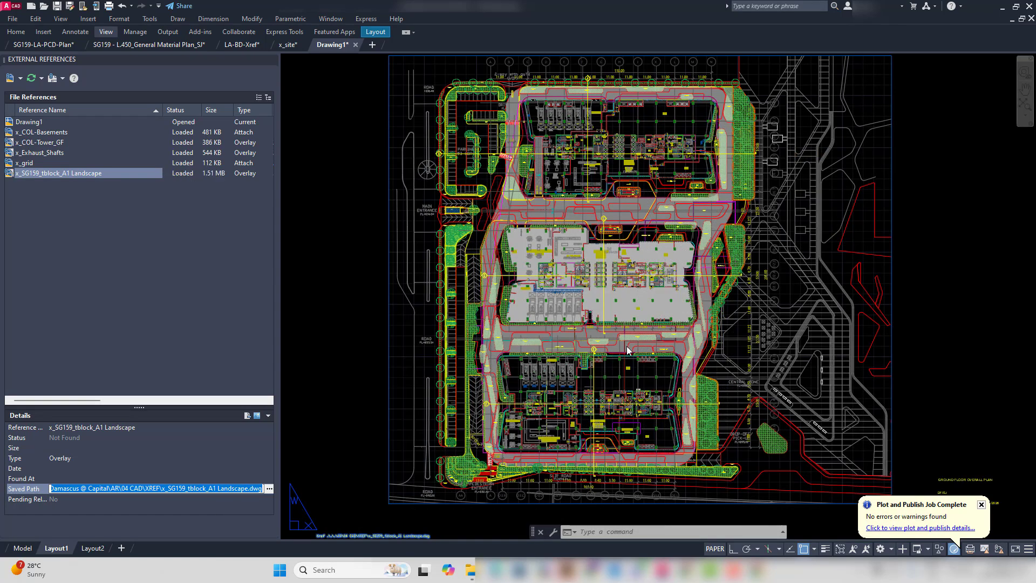
pyautogui.middleClick(554, 305)
pyautogui.middleClick(554, 305)
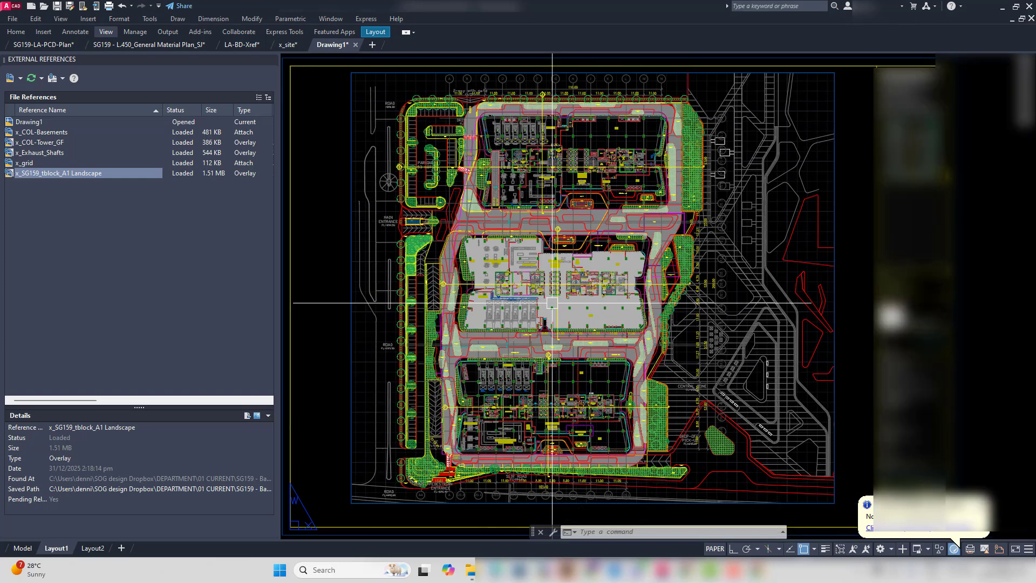
# - Close the original SG159-LA-PCD-Plan drawing without saving its changes
pyautogui.click(43, 44)
pyautogui.hotkey('alt', 'f')
pyautogui.press('c')
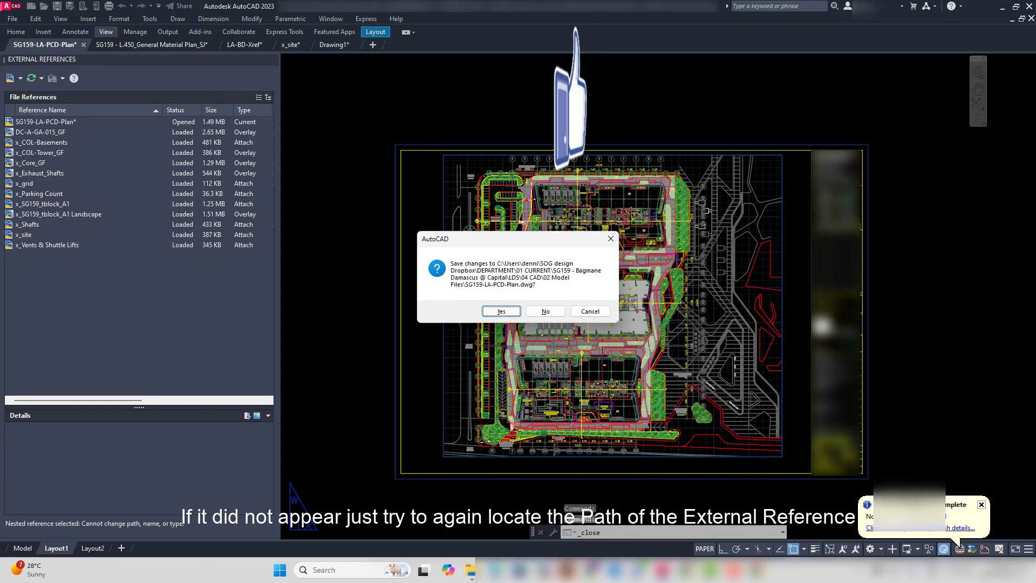
pyautogui.click(553, 315)
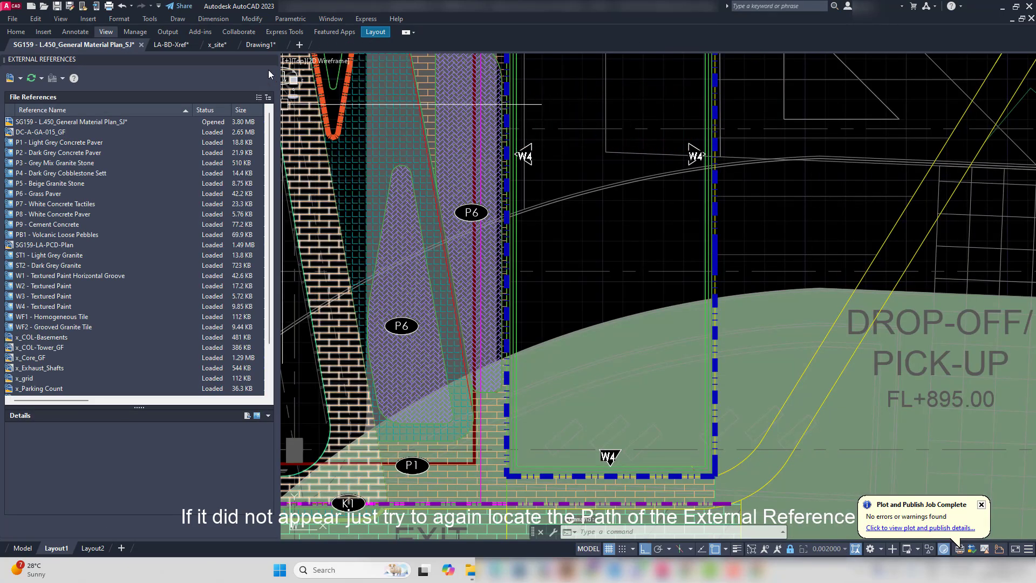
# - Check the sheet in Drawing1 and save the drawing over the existing SG159-LA-PCD-Plan file in the 02 Model Files folder
pyautogui.click(260, 44)
pyautogui.scroll(-3, 470, 254)
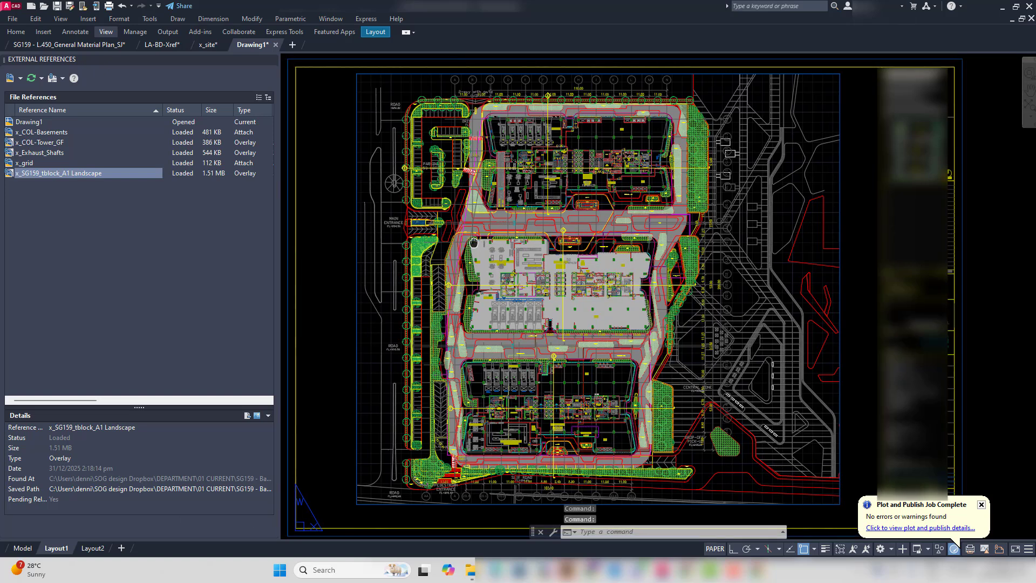
pyautogui.moveTo(472, 249); pyautogui.dragTo(466, 253, button='middle')
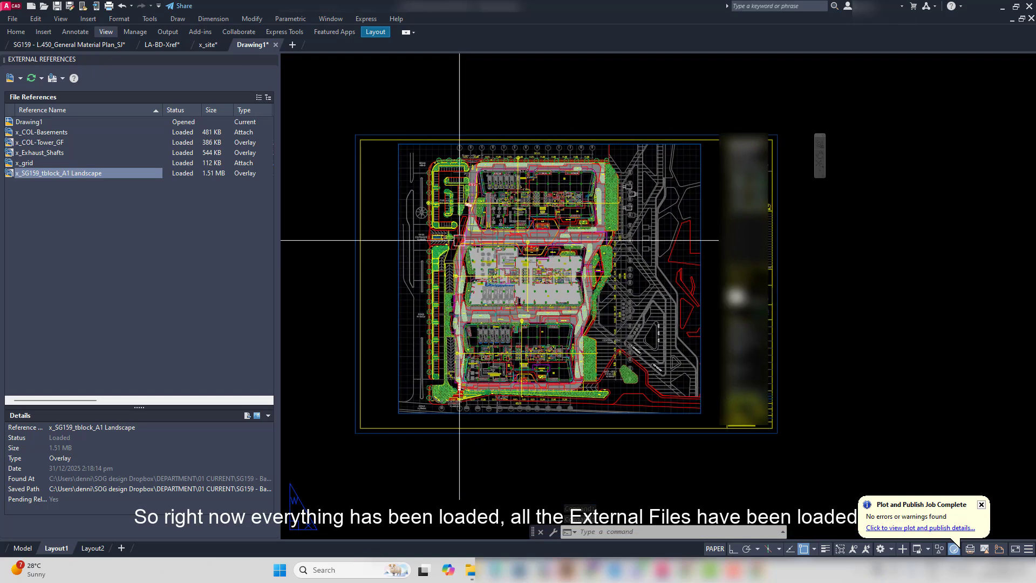
pyautogui.scroll(3, 466, 246)
pyautogui.scroll(-3, 468, 243)
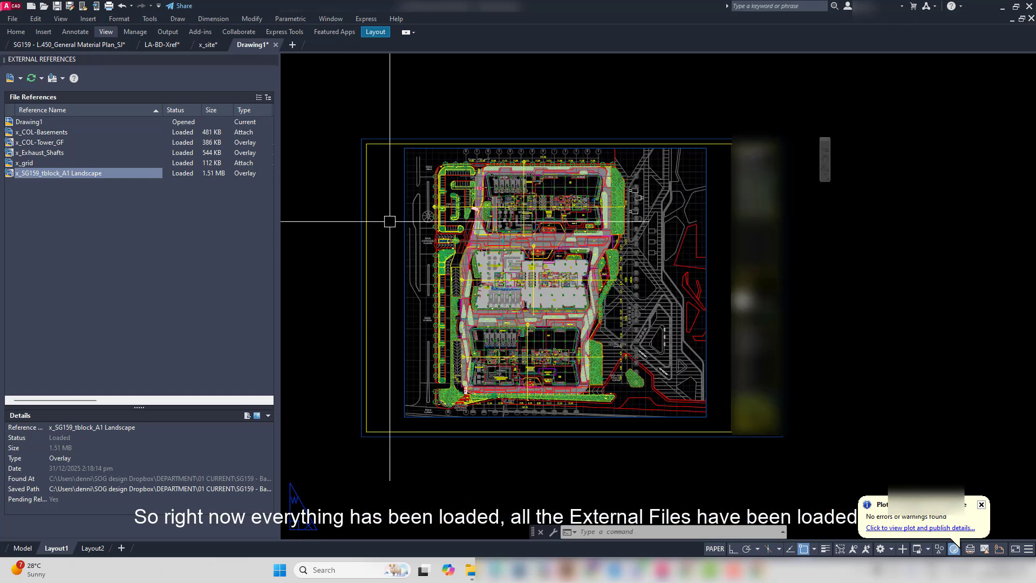
pyautogui.click(12, 20)
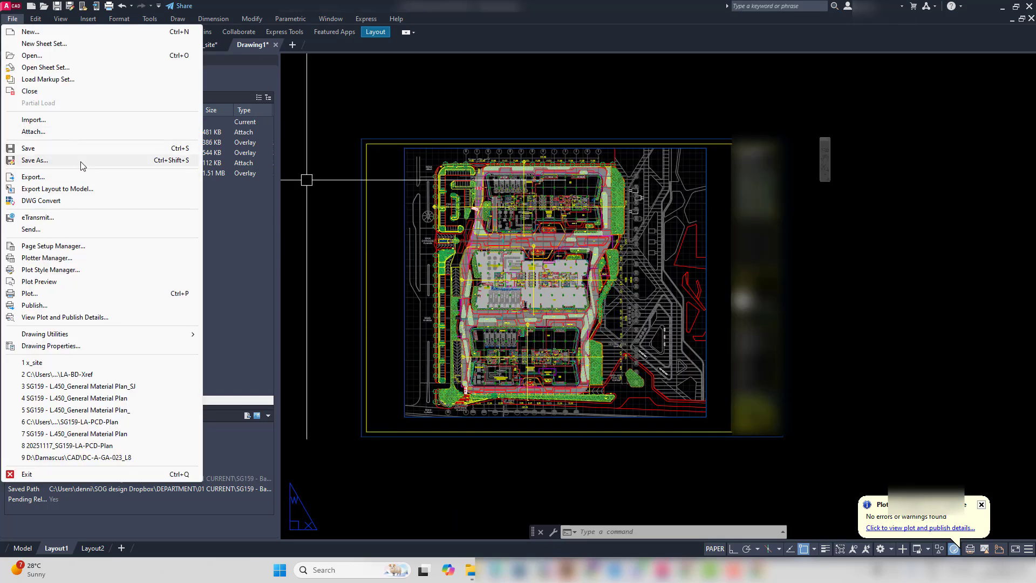
pyautogui.click(51, 158)
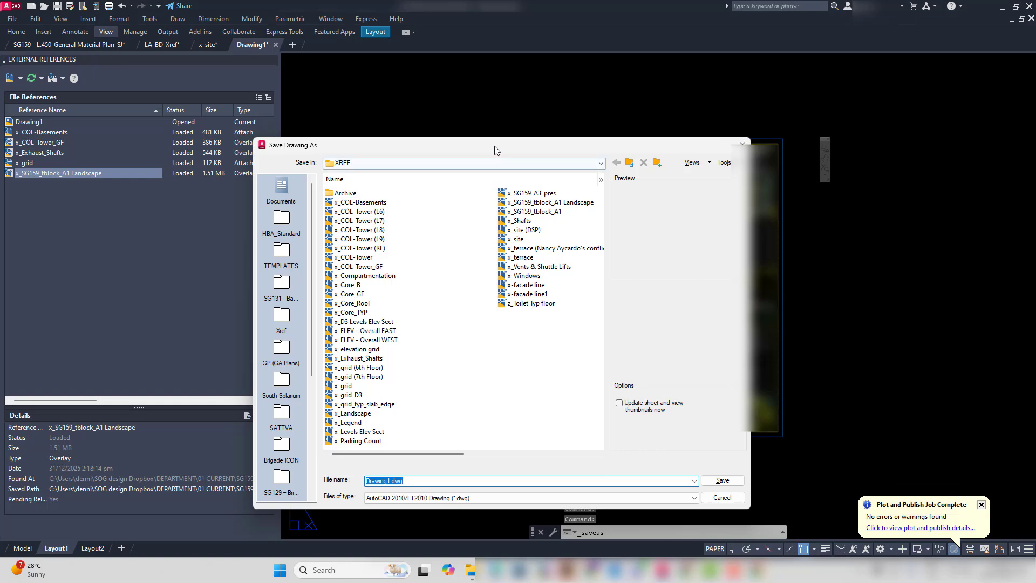
pyautogui.moveTo(493, 146); pyautogui.dragTo(567, 148)
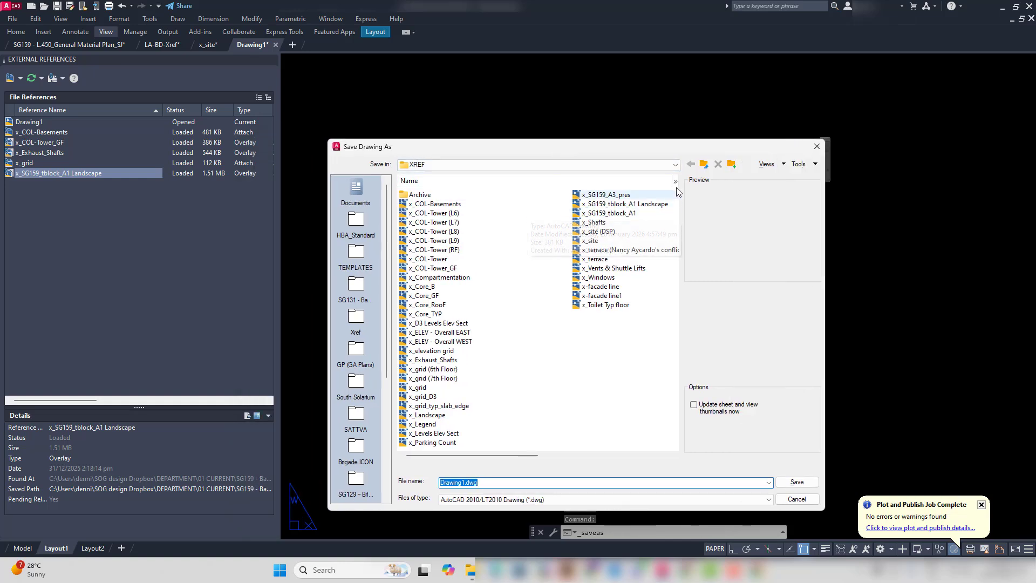
pyautogui.click(675, 165)
pyautogui.click(462, 220)
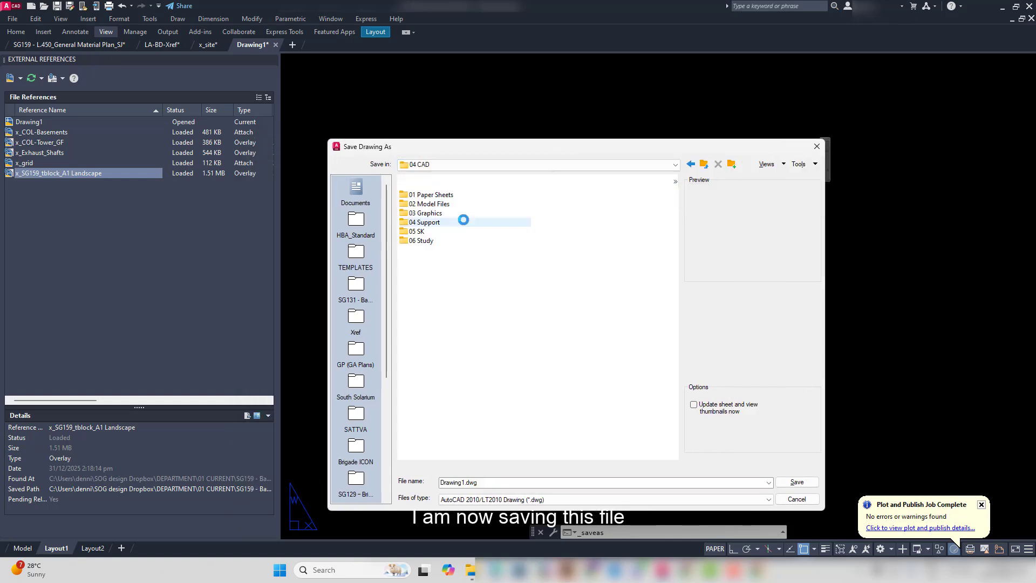
pyautogui.doubleClick(468, 204)
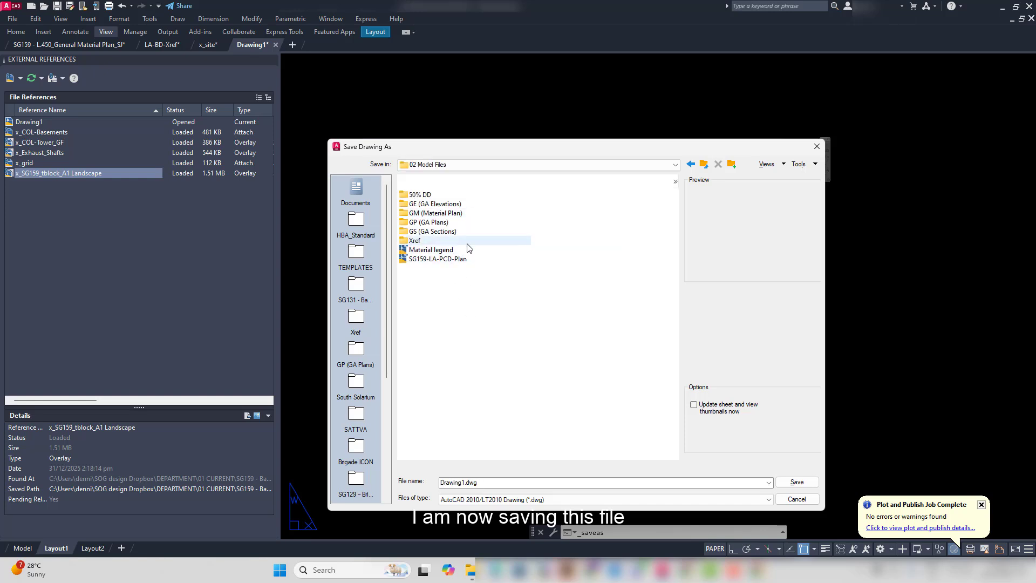
pyautogui.doubleClick(455, 260)
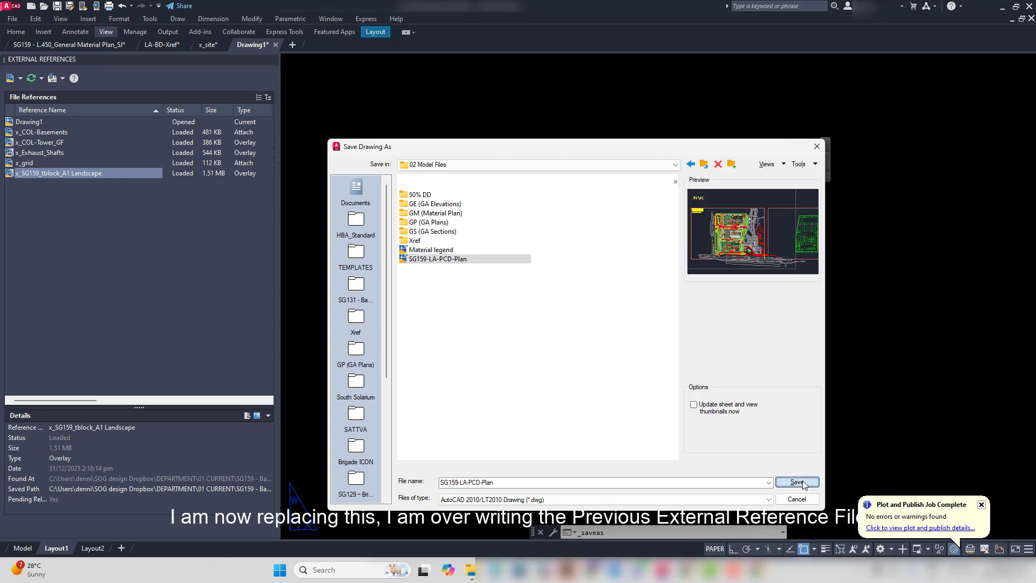
pyautogui.click(575, 364)
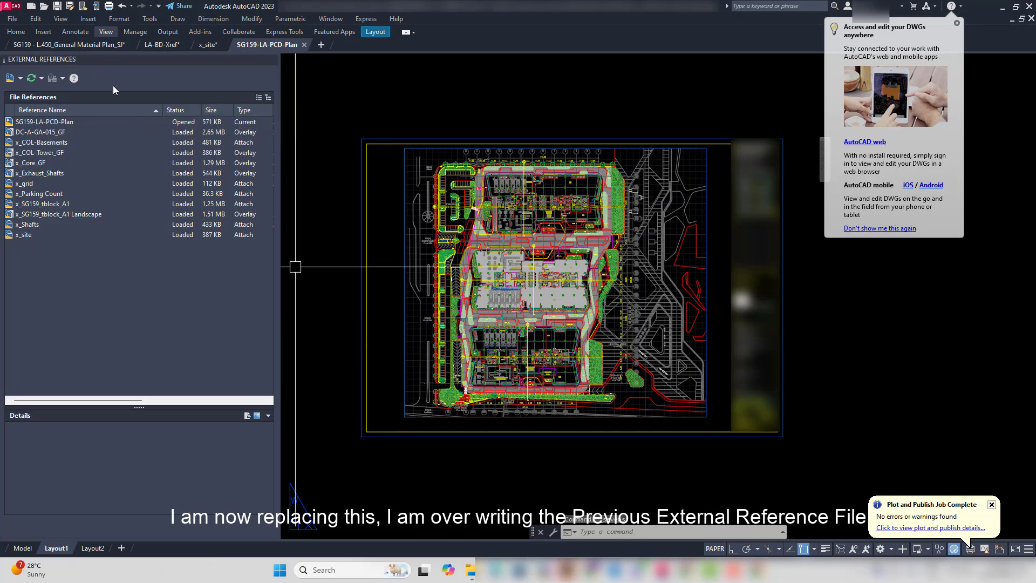
# - Reload the SG159-LA-PCD-Plan reference in SG159 - L.450_General Material Plan_SJ and check the sheet around the drop-off area and the rest of the plan
pyautogui.click(97, 46)
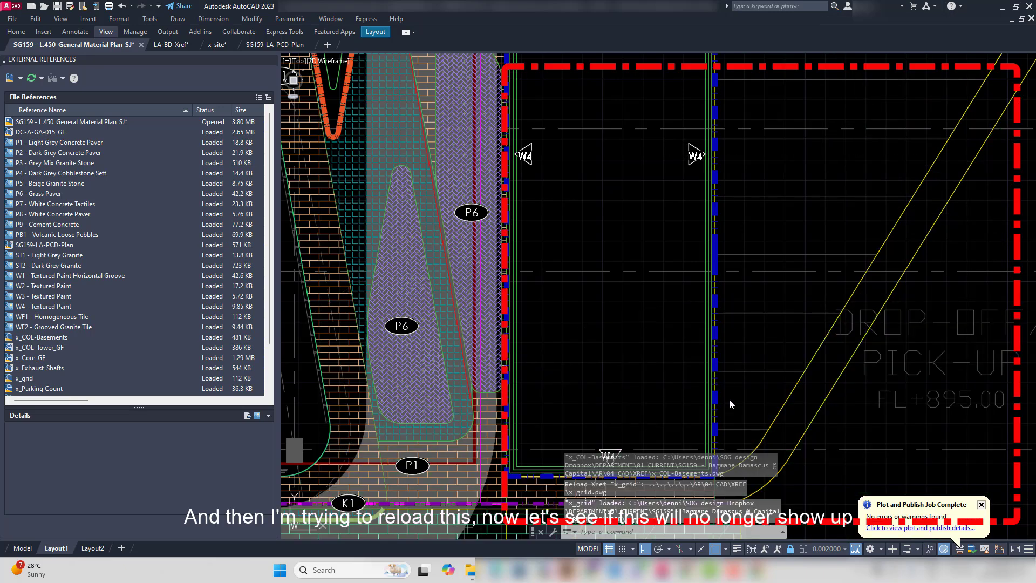
pyautogui.scroll(-2, 556, 325)
pyautogui.scroll(-5, 528, 345)
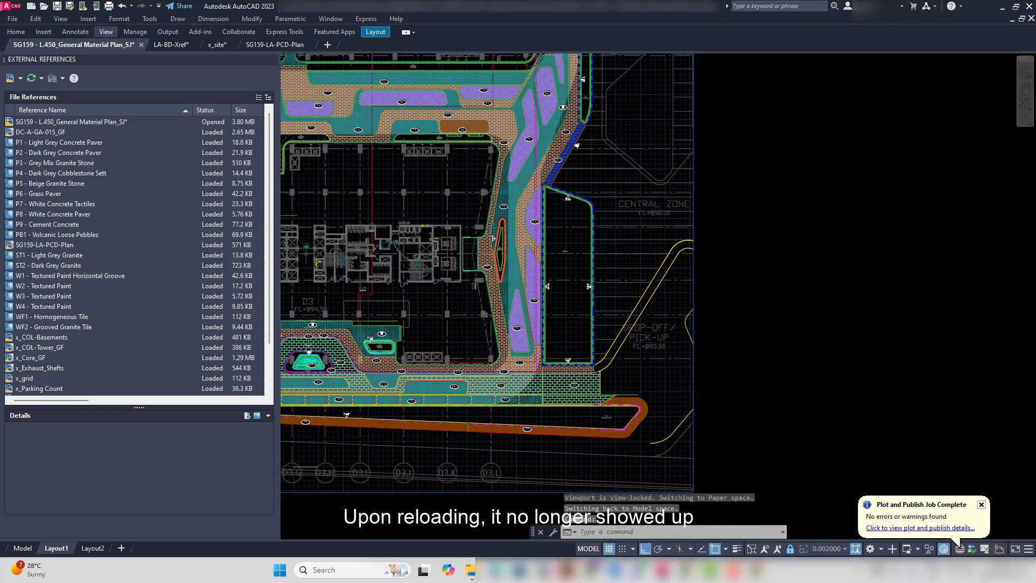
pyautogui.scroll(-2, 528, 346)
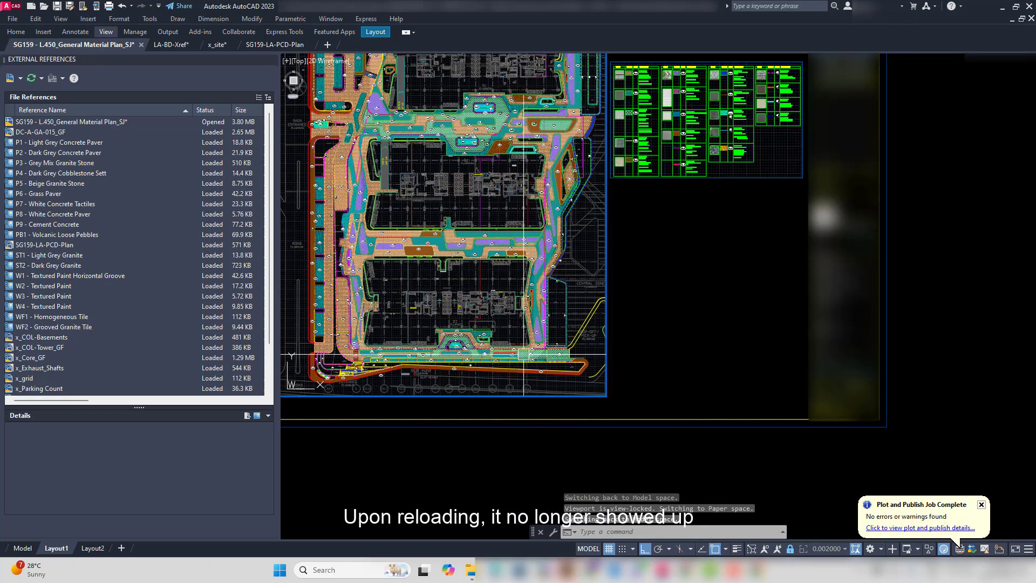
pyautogui.moveTo(641, 357); pyautogui.dragTo(629, 385, button='middle')
pyautogui.doubleClick(646, 364)
pyautogui.moveTo(541, 370); pyautogui.dragTo(561, 390, button='middle')
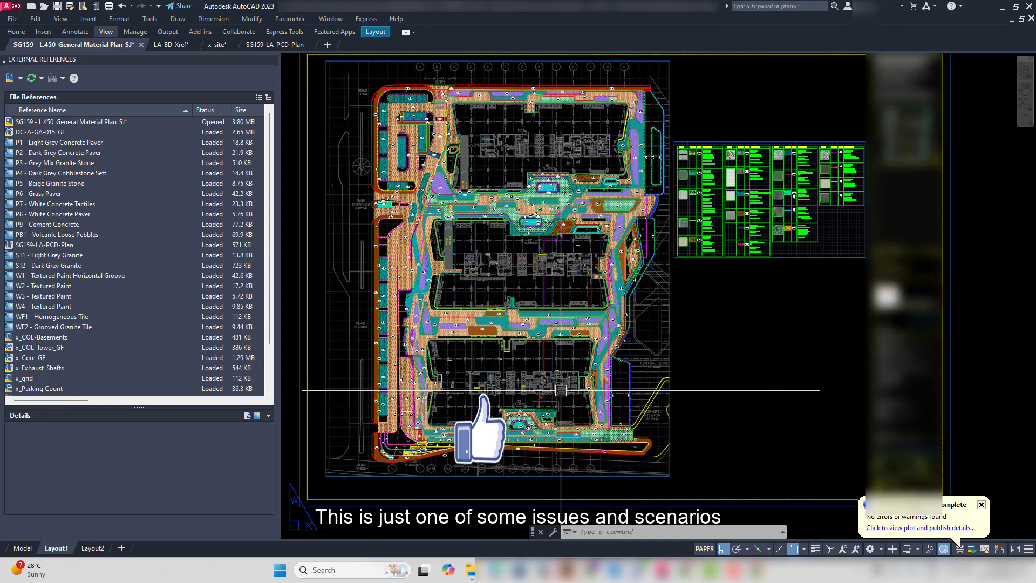
pyautogui.moveTo(545, 393); pyautogui.dragTo(537, 403, button='middle')
pyautogui.scroll(6, 488, 520)
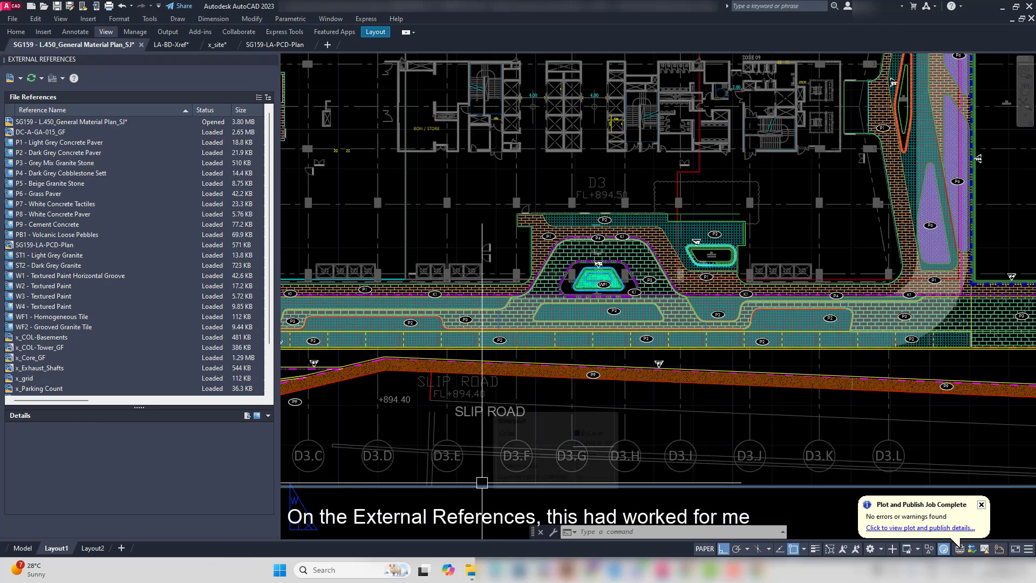
pyautogui.scroll(-3, 495, 466)
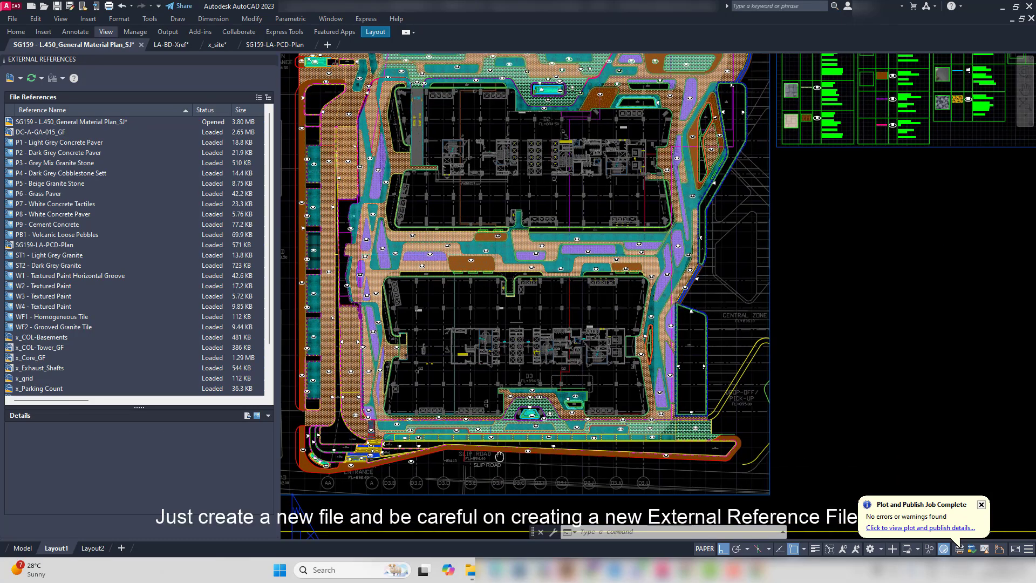
# - Inspect the reloaded plan from the central towers to the slip road, along with the whole sheet and its material legend
pyautogui.scroll(4, 494, 451)
pyautogui.scroll(-5, 480, 475)
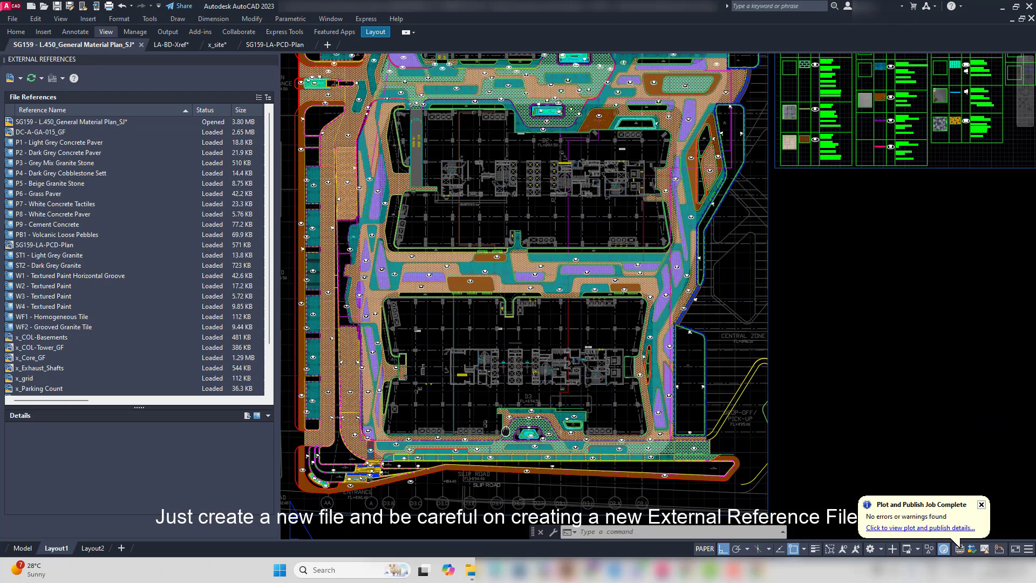
pyautogui.scroll(-3, 507, 416)
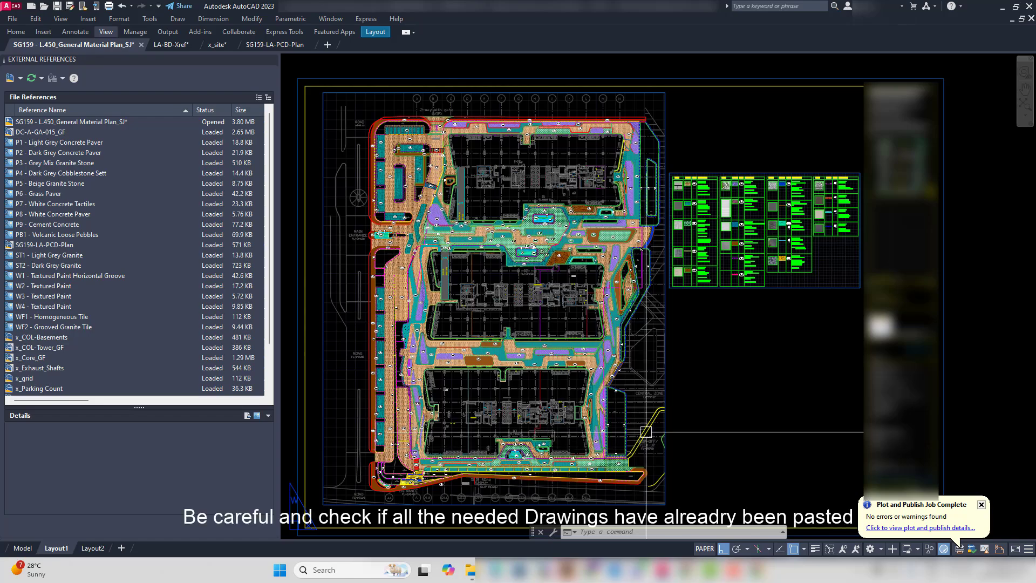
pyautogui.scroll(3, 636, 415)
pyautogui.scroll(-5, 542, 365)
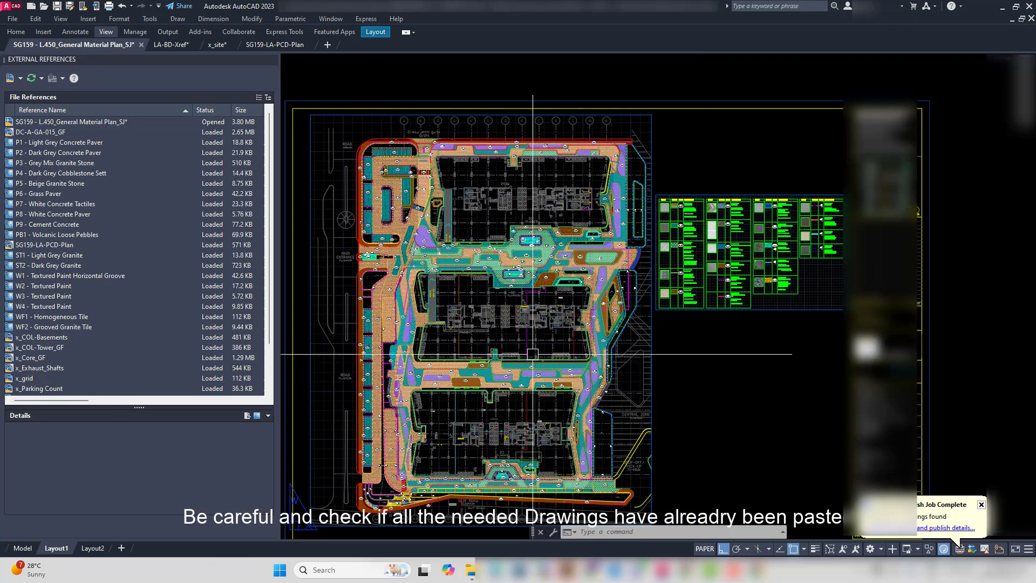
pyautogui.moveTo(292, 394); pyautogui.dragTo(282, 367, button='middle')
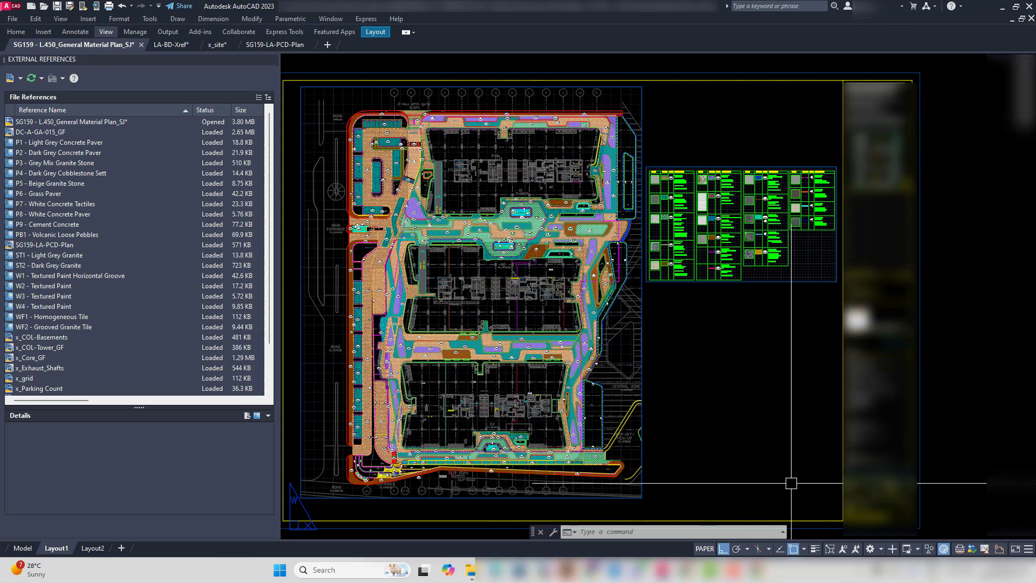
pyautogui.moveTo(759, 443); pyautogui.dragTo(762, 442, button='middle')
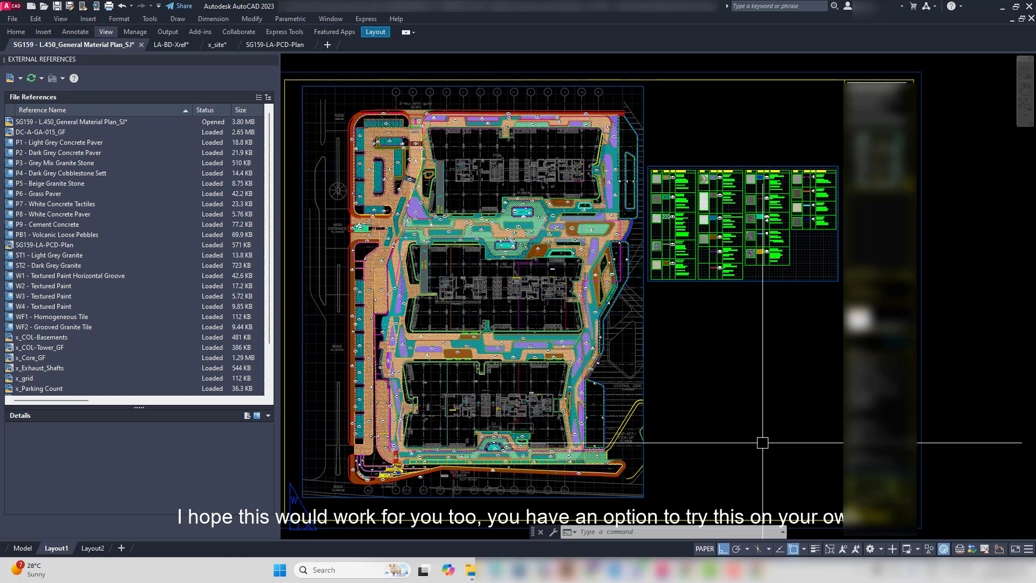
# - Fit the full sheet extents in view and check the drop-off/pick-up corner beside the slip road up close
pyautogui.write('z')
pyautogui.press('Return')
pyautogui.write('e')
pyautogui.press('Return')
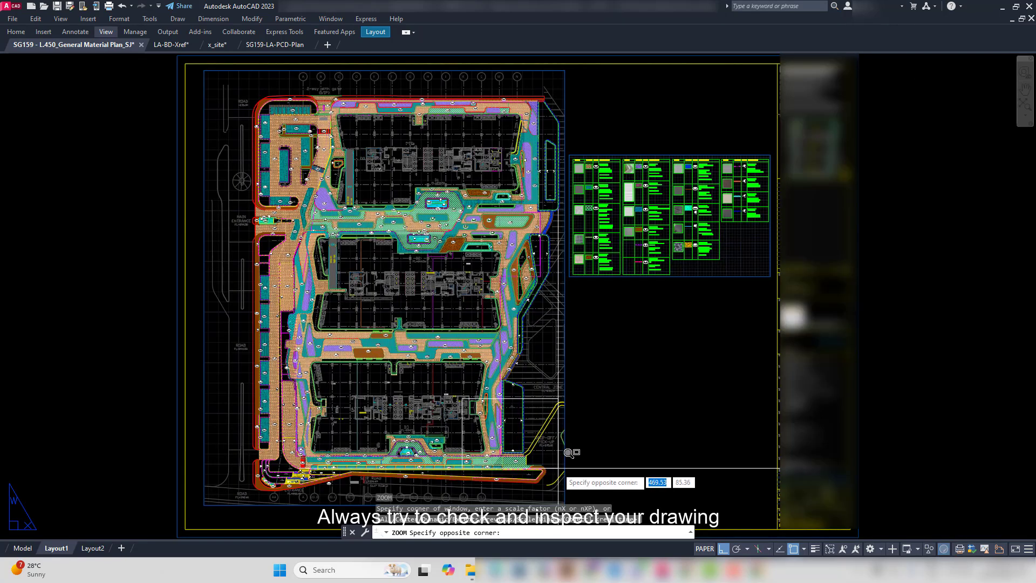
pyautogui.click(584, 488)
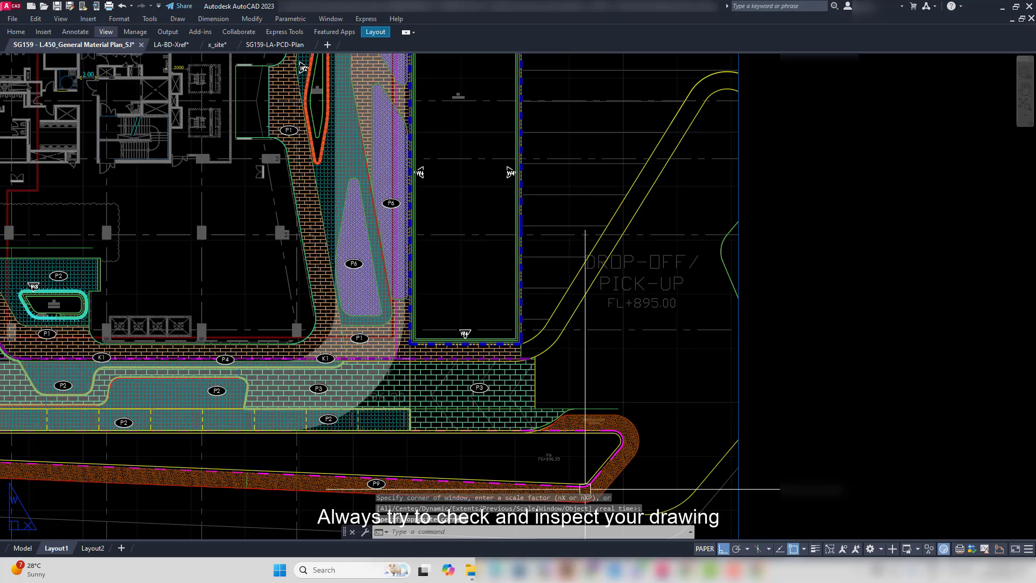
pyautogui.write('e')
pyautogui.press('Return')
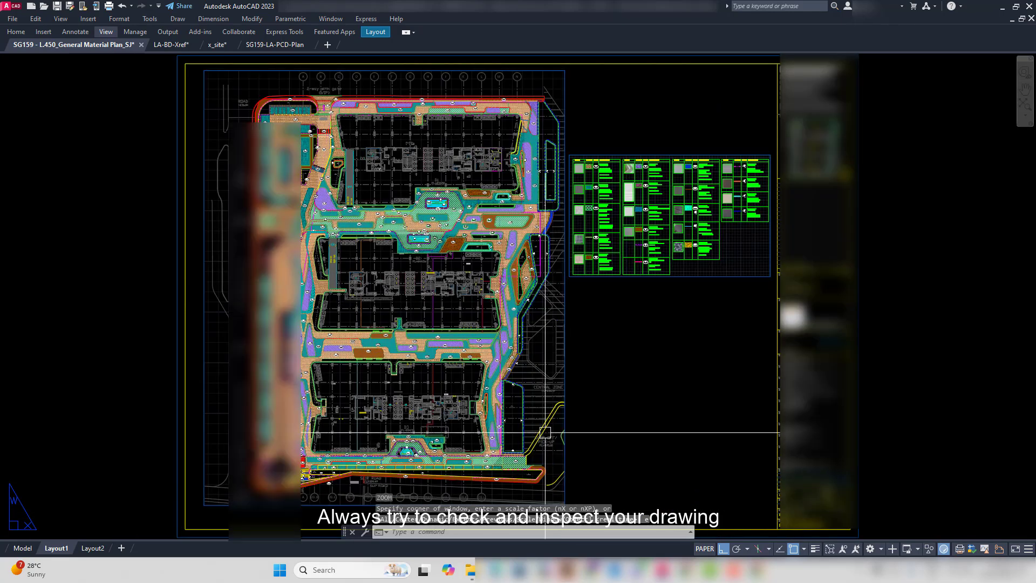
# - Add multiline text reading "Thank you for Watching!" in the empty space beside the sheet's title block
pyautogui.moveTo(974, 331); pyautogui.dragTo(426, 402, button='middle')
pyautogui.write('m')
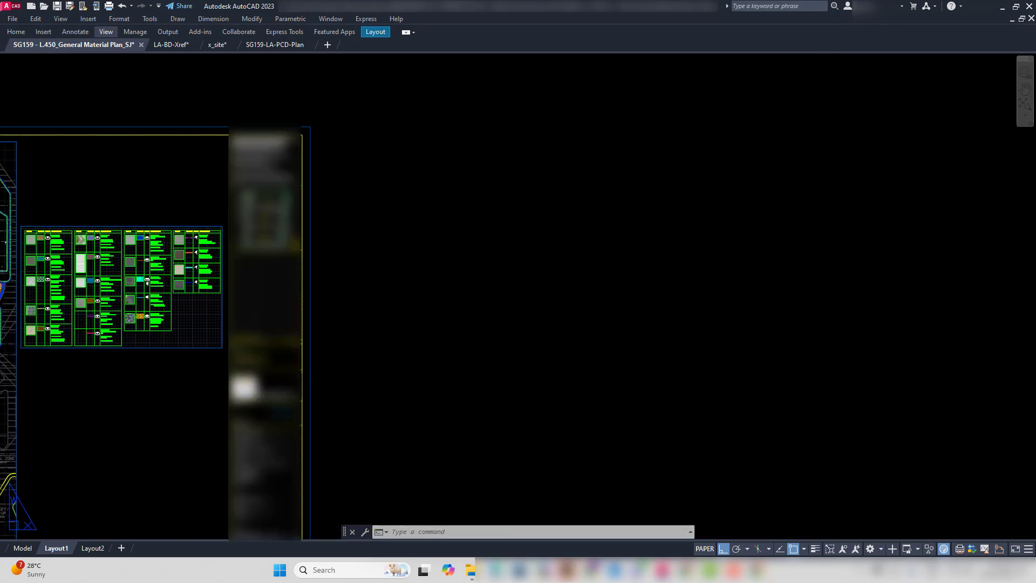
pyautogui.write('t')
pyautogui.press('Return')
pyautogui.click(381, 226)
pyautogui.click(773, 428)
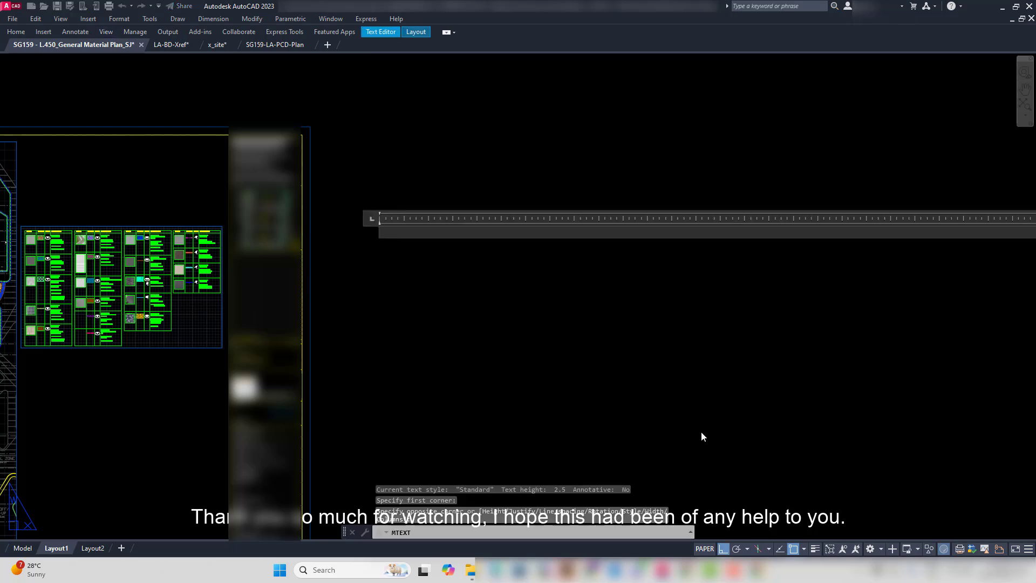
pyautogui.write('Thank you for Watching!')
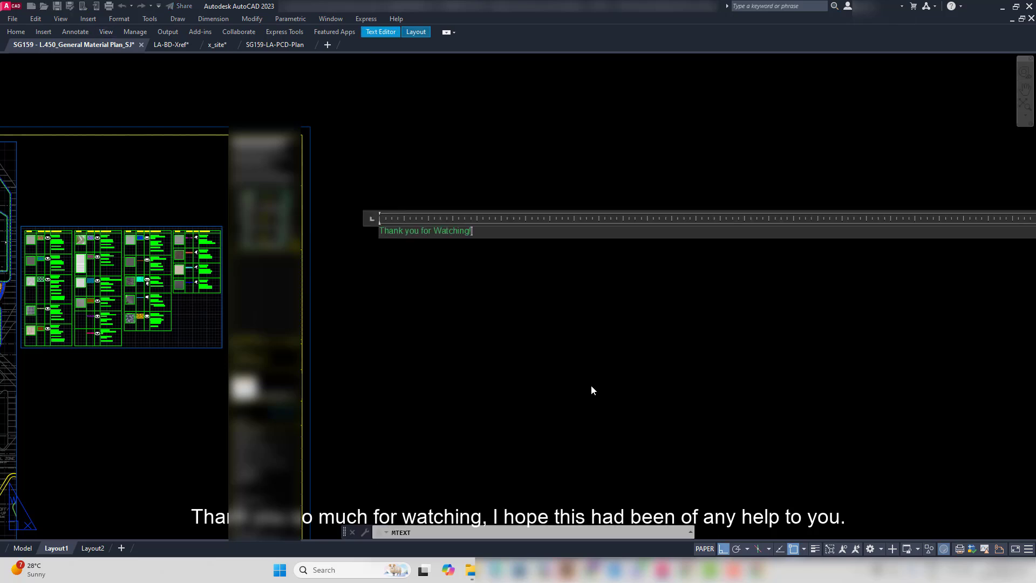